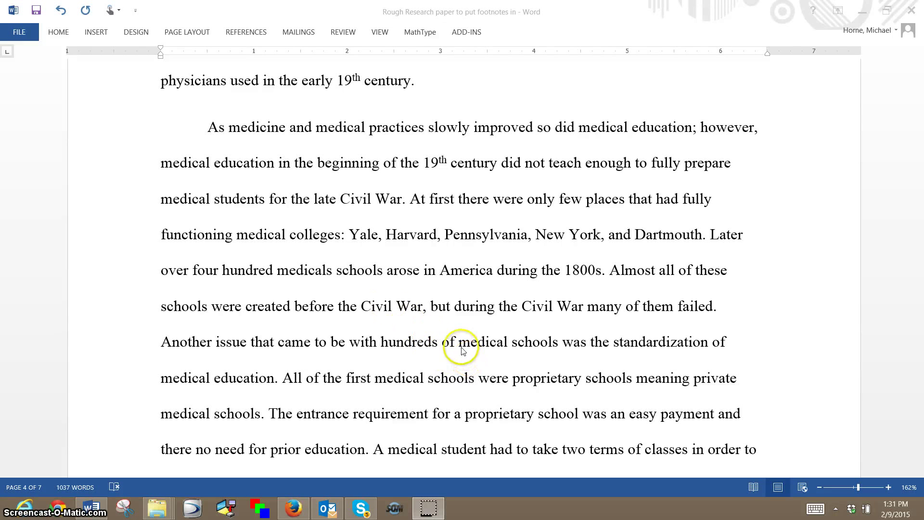
- Insert a page break after the paragraph ending 'style teaching.' and bring up the Firefox footnote PDF
scroll(456, 329, "down", 5)
scroll(457, 329, "down", 5)
left_click(343, 261)
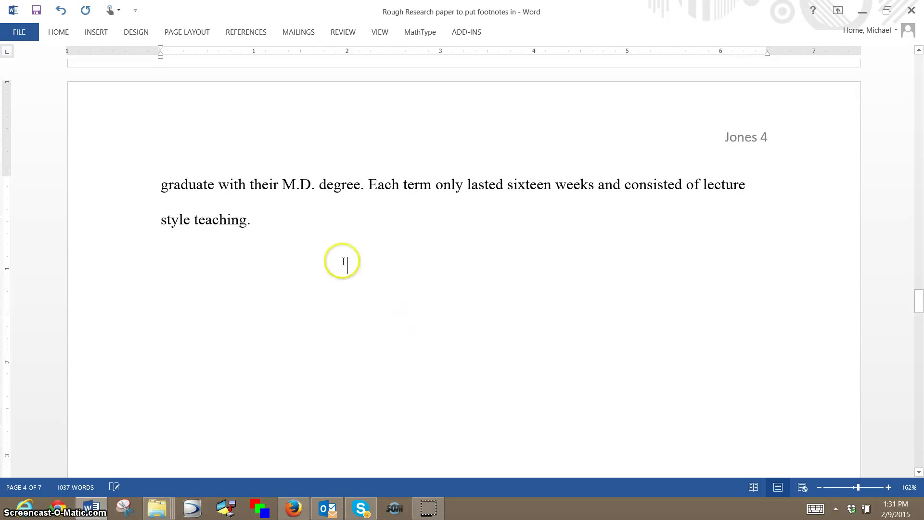
left_click(259, 232)
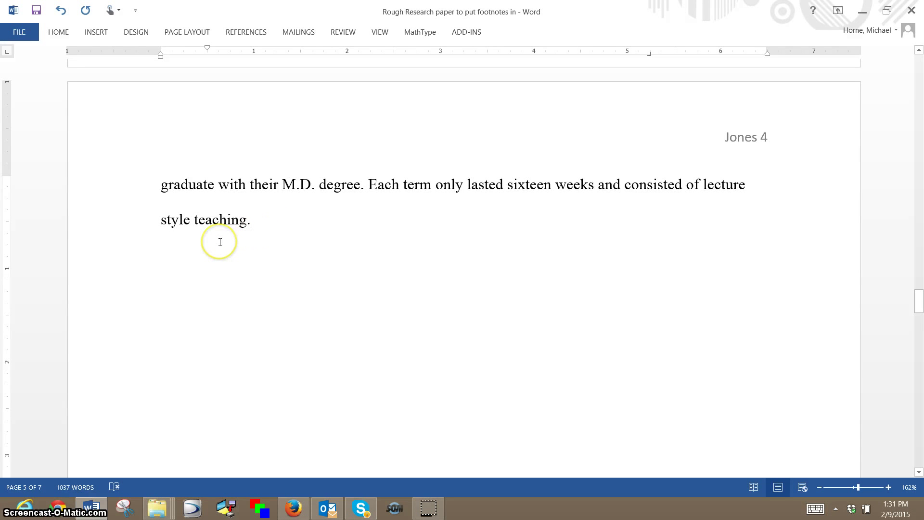
left_click(102, 32)
left_click(56, 71)
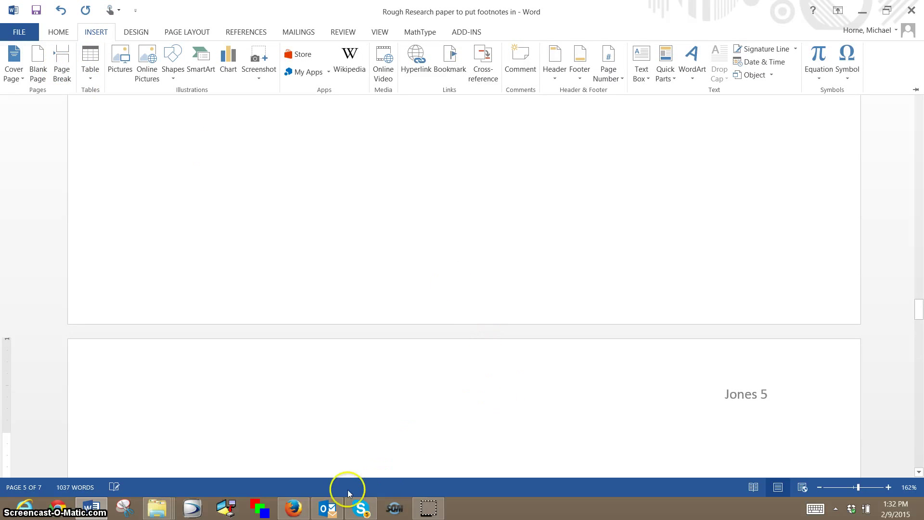
left_click(292, 510)
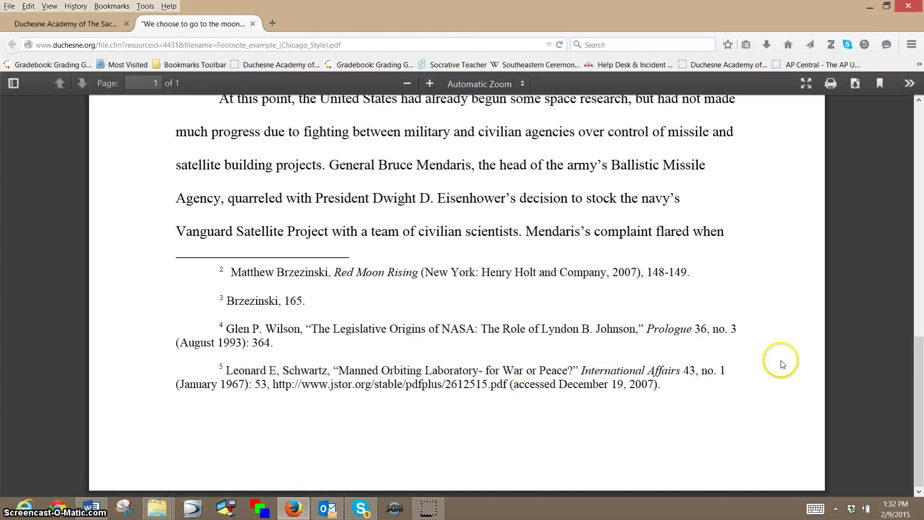
- Create a Chicago 16th edition (full note) bibliography of all four Zotero items, copied to the clipboard
left_click(829, 45)
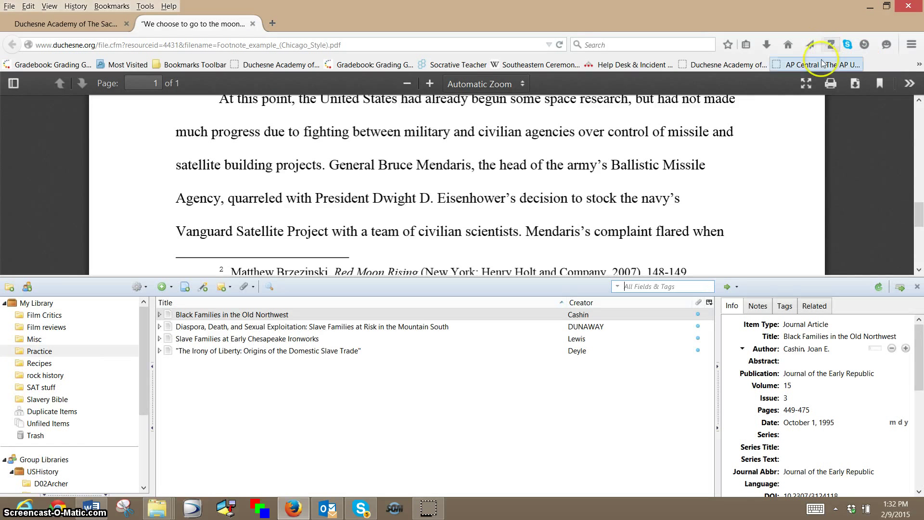
left_click(211, 351, "shift")
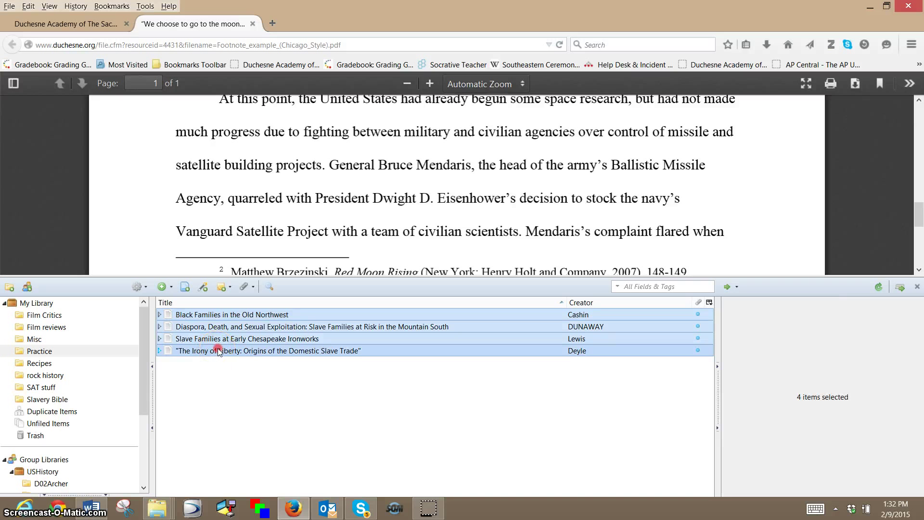
right_click(219, 351)
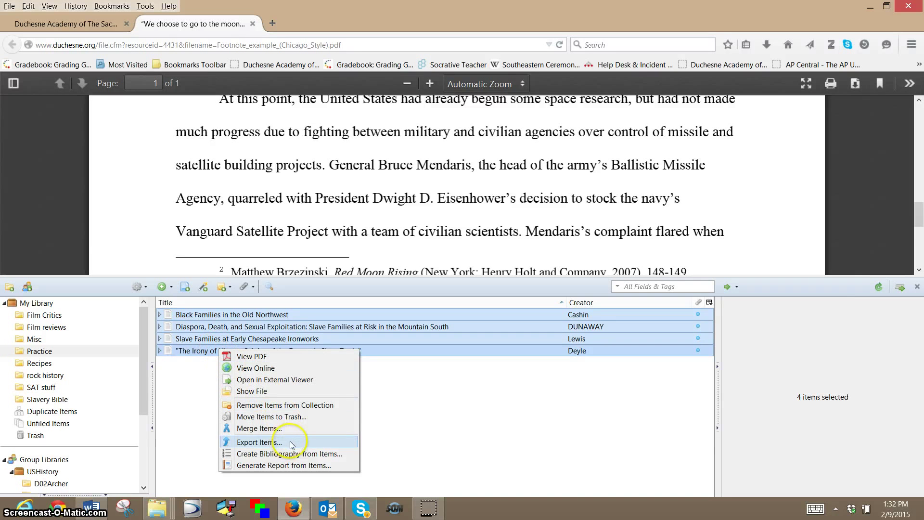
left_click(293, 453)
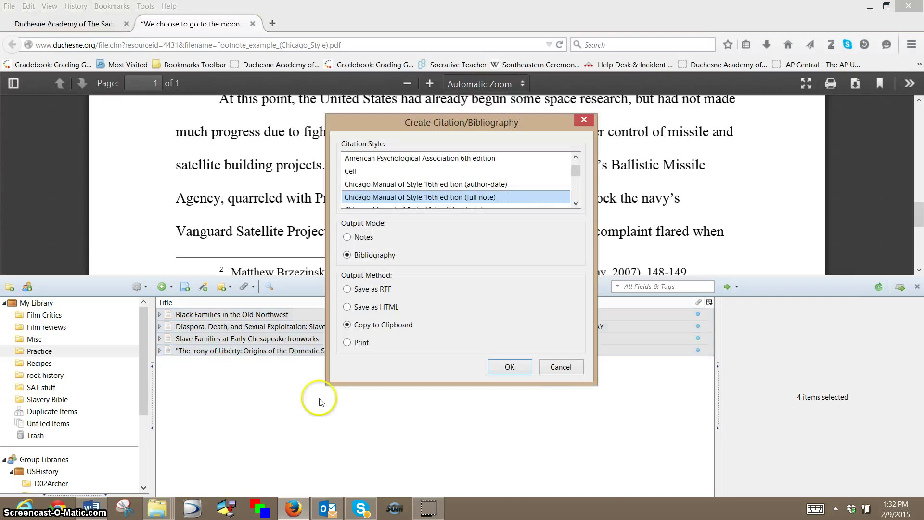
left_click(362, 239)
left_click(356, 259)
left_click(354, 260)
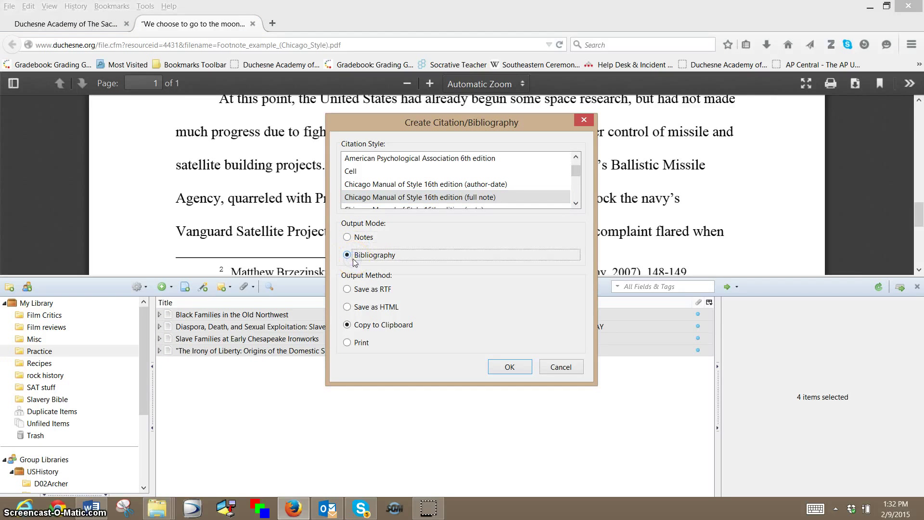
left_click(436, 194)
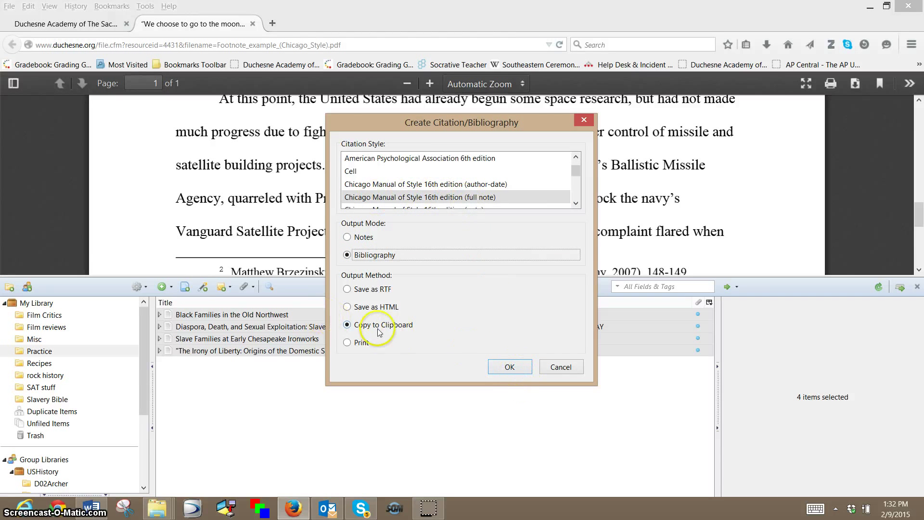
left_click(510, 368)
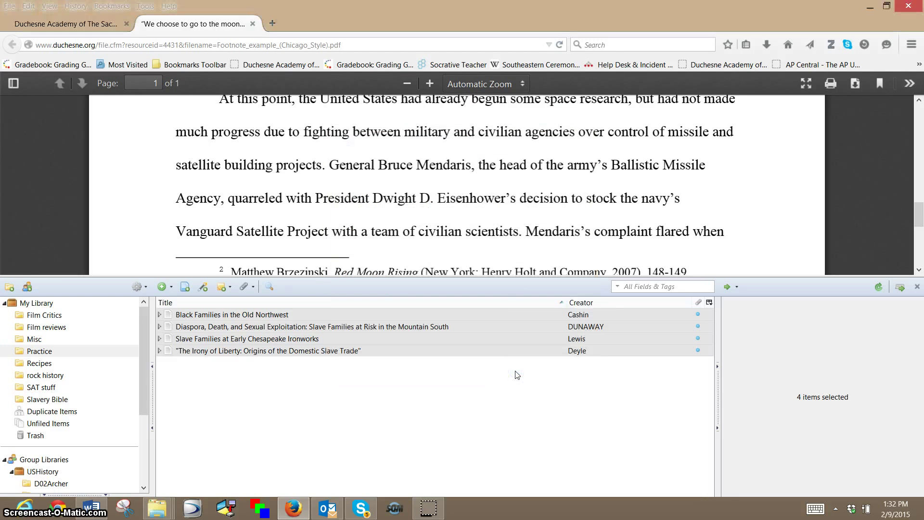
- Head the new Word page 'Works Consulted' and paste the four bibliography entries below it
left_click(91, 507)
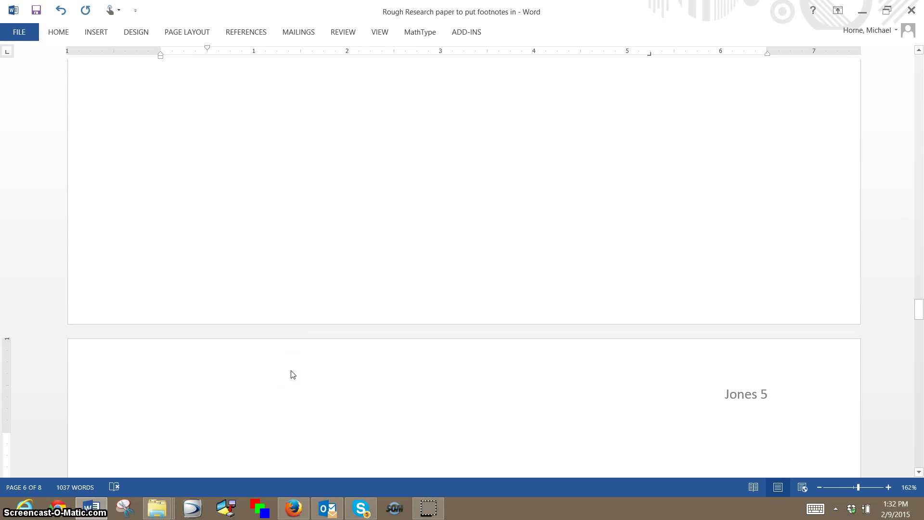
type("Works Consulted")
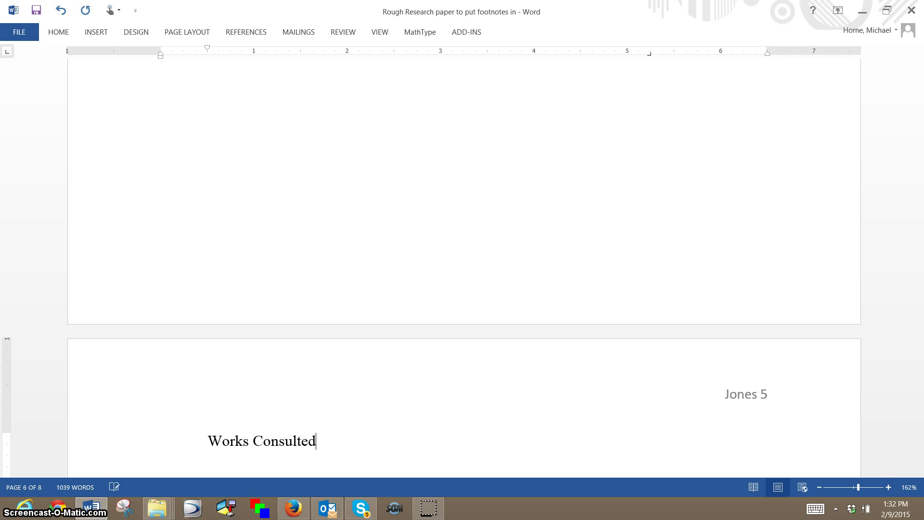
key("Return")
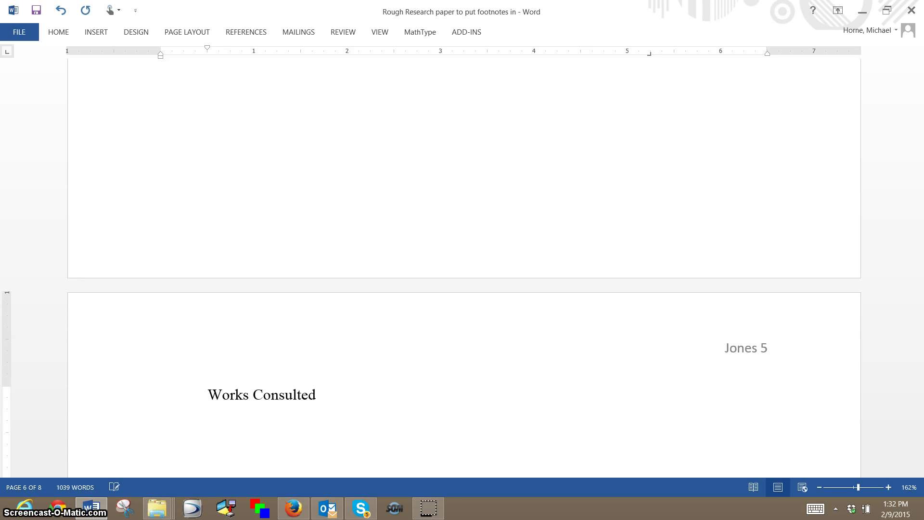
type("Cashin, Joan E. \"Black Families in the Old Northwest.\" Journal of the Early Republic 15, no. 3 (October 1, 1995): 449–75. doi:10.2307/3124118. Deyle, Steven. \"The Irony of Liberty: Origins of the Domestic Slave Trade.\" Journal of the Early Republic 12, no. 1 (April 1, 1992): 37–62. doi:10.2307/3123975. DUNAWAY, WILMA A. \"Diaspora, Death, and Sexual Exploitation: Slave Families at Risk in the Mountain South.\" Appalachian Journal 26, no. 2 (January 1, 1999): 128–49. Lewis, Ronald L. \"Slave Families at Early Chesapeake Ironworks.\" The Virginia Magazine of History and Biography 86, no. 2 (April 1, 1978): 169–79.")
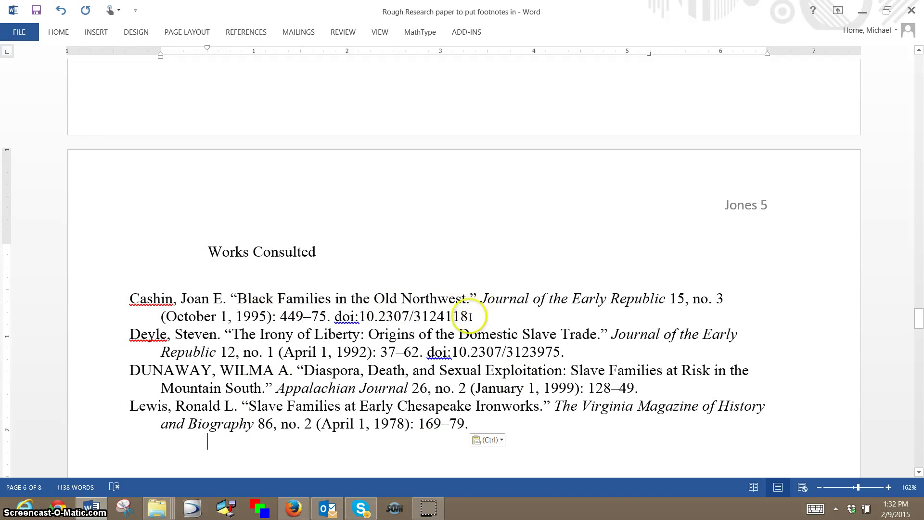
- Delete the DOIs ending the Cashin and Deyle entries
left_click_drag(472, 318, 336, 324)
key("Delete")
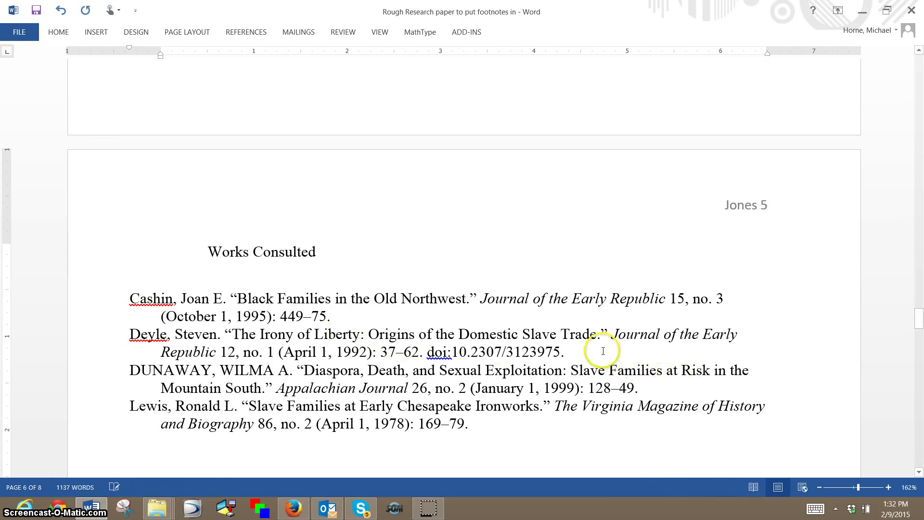
left_click_drag(566, 351, 430, 359)
key("Delete")
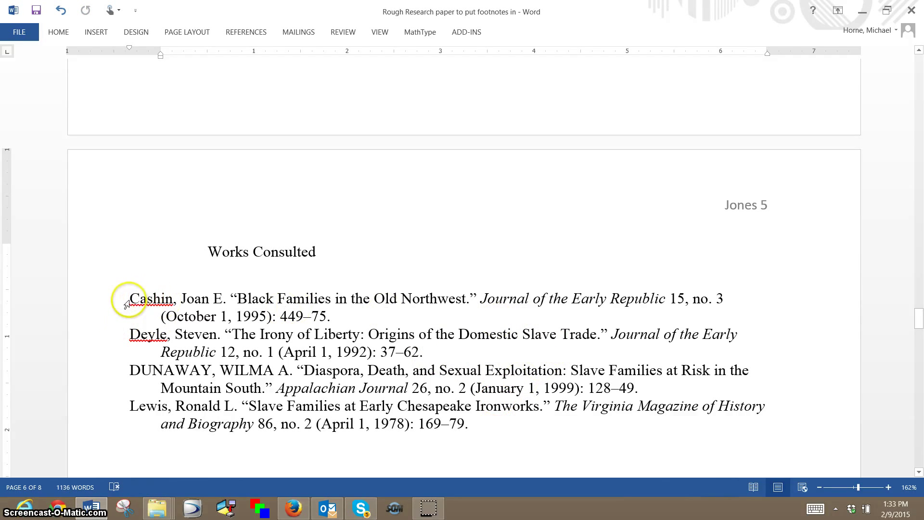
- Set 12 pt spacing after on all four Works Consulted entries through the Paragraph dialog
left_click_drag(126, 303, 471, 427)
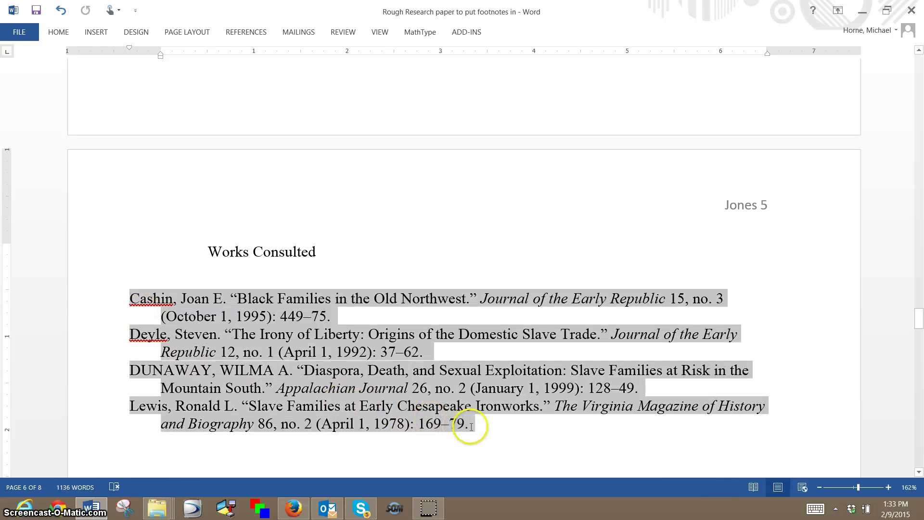
left_click(59, 33)
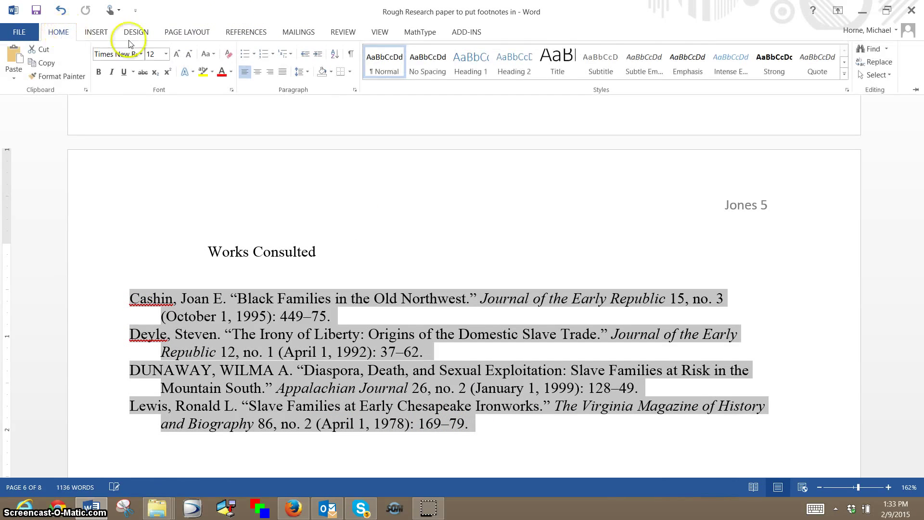
left_click(354, 90)
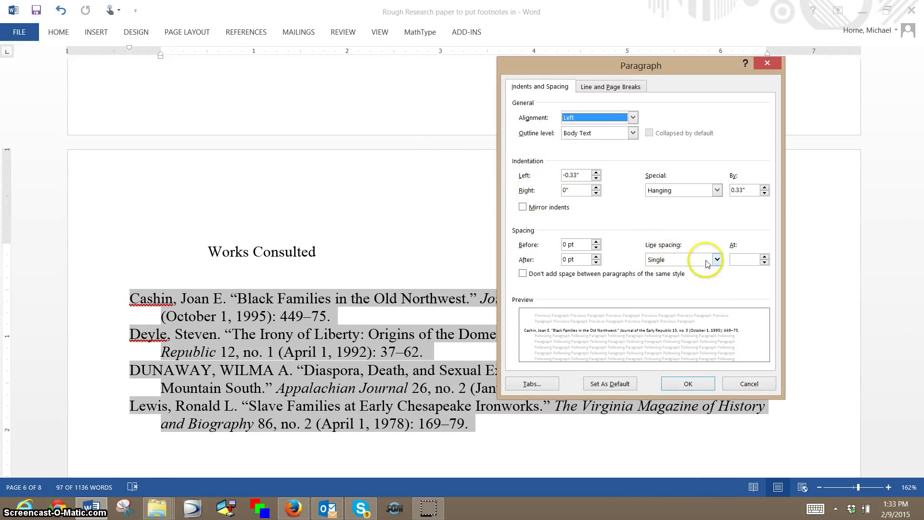
left_click(569, 260)
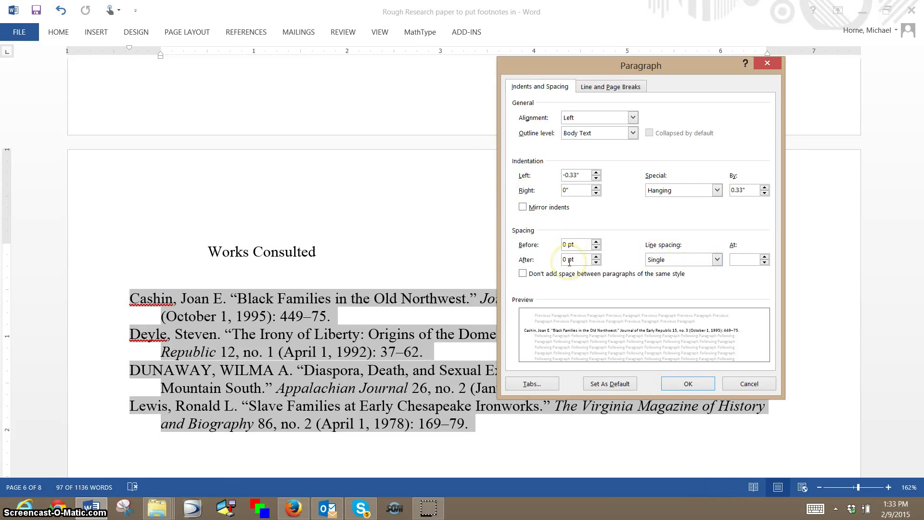
left_click(569, 260)
type("12")
left_click(701, 385)
scroll(670, 383, "down", 3)
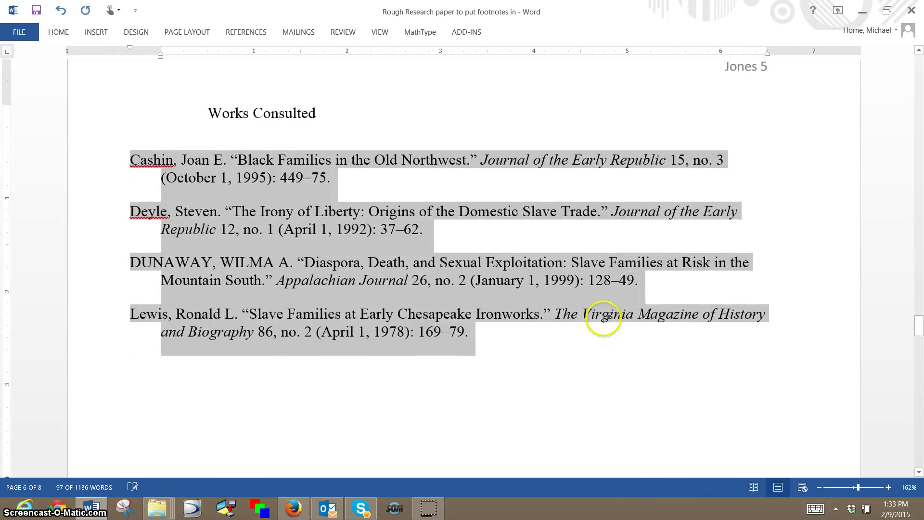
left_click(522, 263)
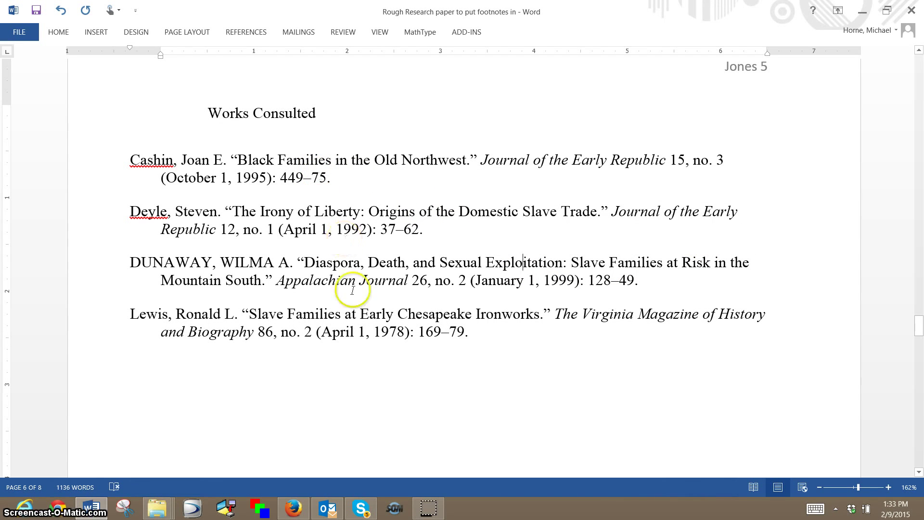
- Close the Zotero pane in Firefox to view the footnote example, glance at Word, and return to Firefox
left_click(293, 507)
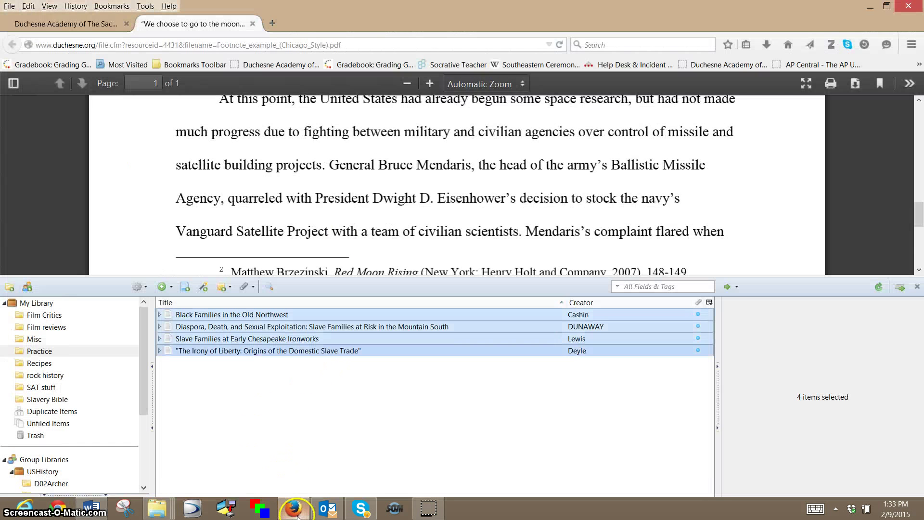
left_click(415, 211)
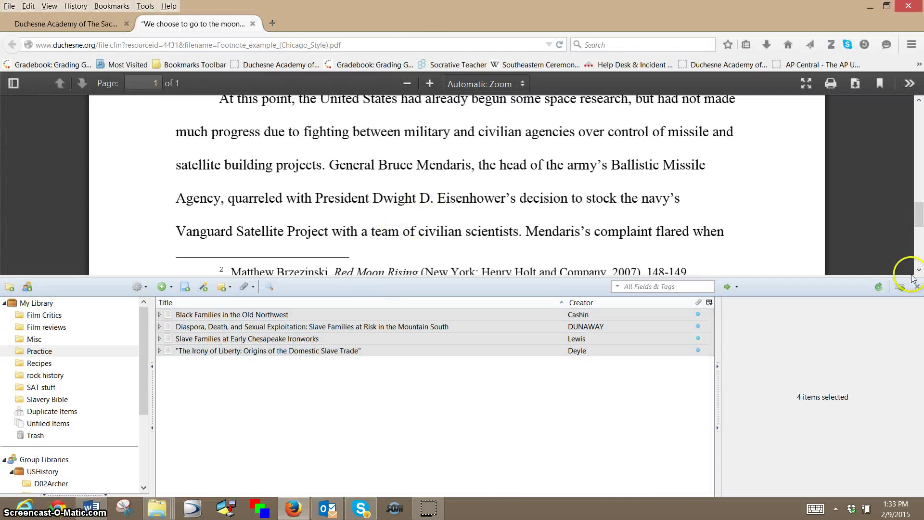
left_click(918, 289)
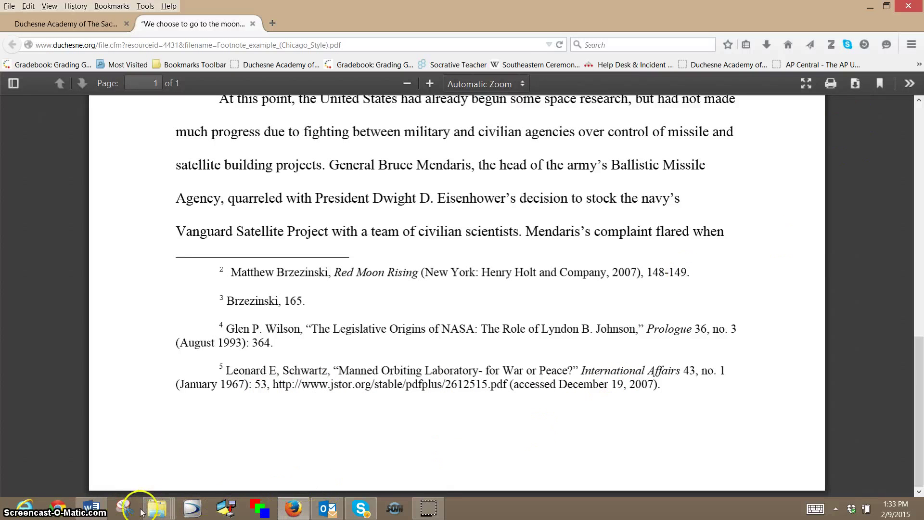
left_click(92, 508)
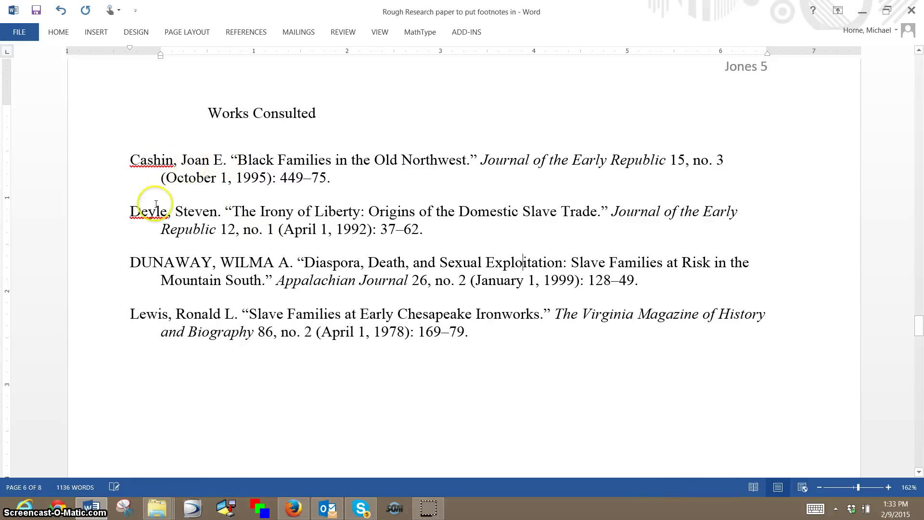
left_click(294, 509)
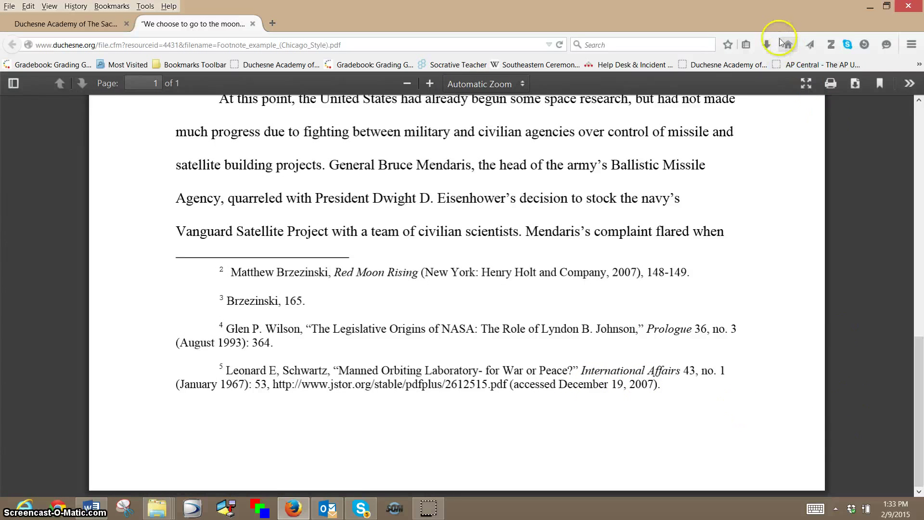
- Reopen Zotero, select the Cashin article, and copy its JSTOR URL from the Info pane
left_click(830, 45)
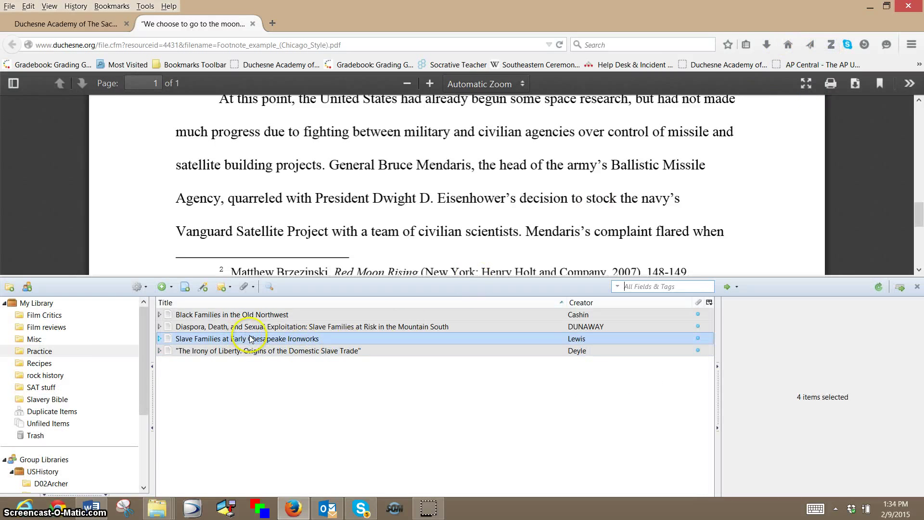
left_click(589, 314, "shift")
left_click(589, 314)
scroll(818, 375, "down", 3)
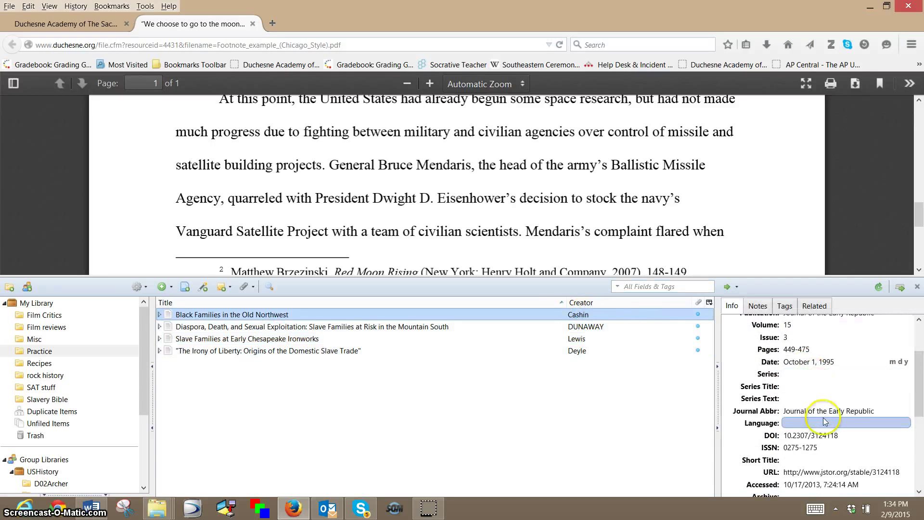
scroll(825, 422, "down", 1)
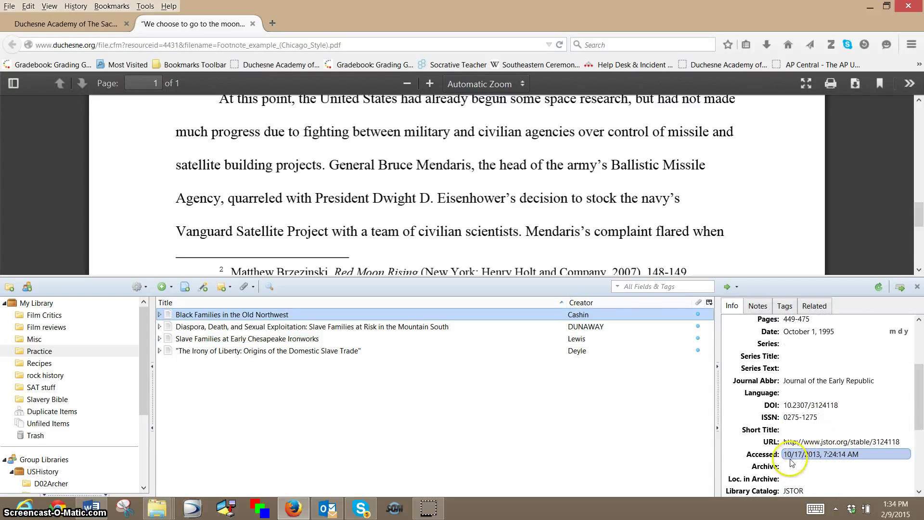
left_click(889, 442)
key("ctrl+c")
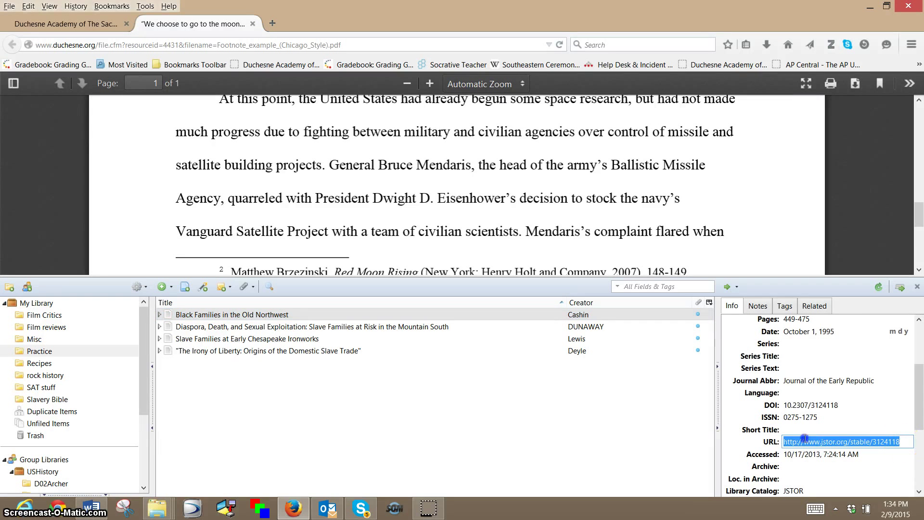
left_click(776, 441)
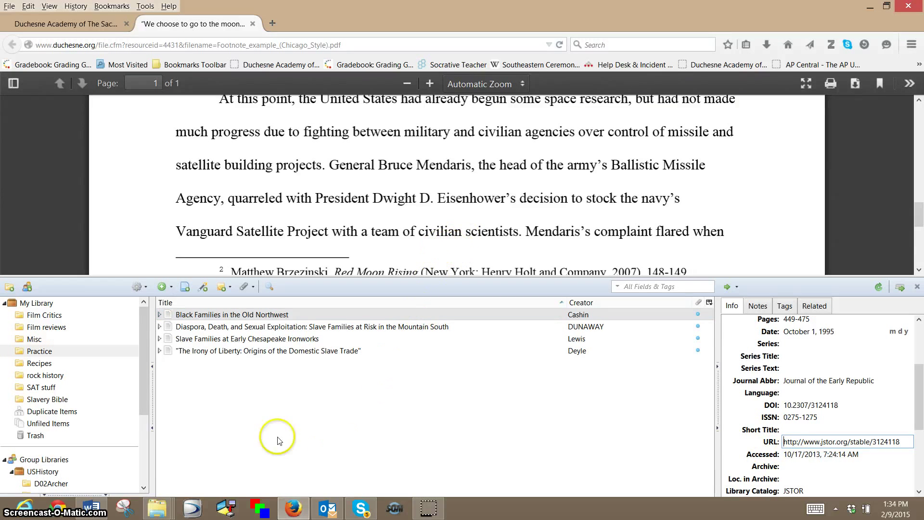
- End the Cashin entry with a comma, the pasted JSTOR URL and 'October 17, 2013' as plain text
left_click(92, 507)
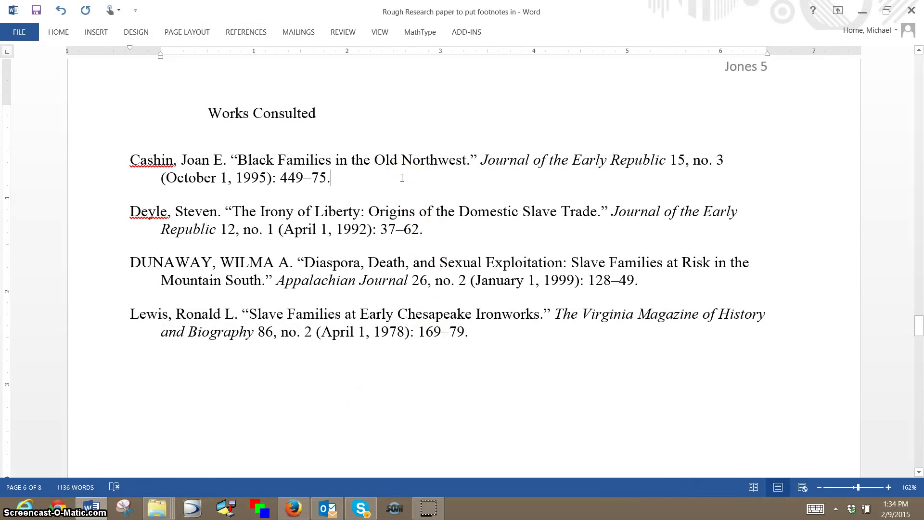
key("BackSpace")
type(",")
key("ctrl+v")
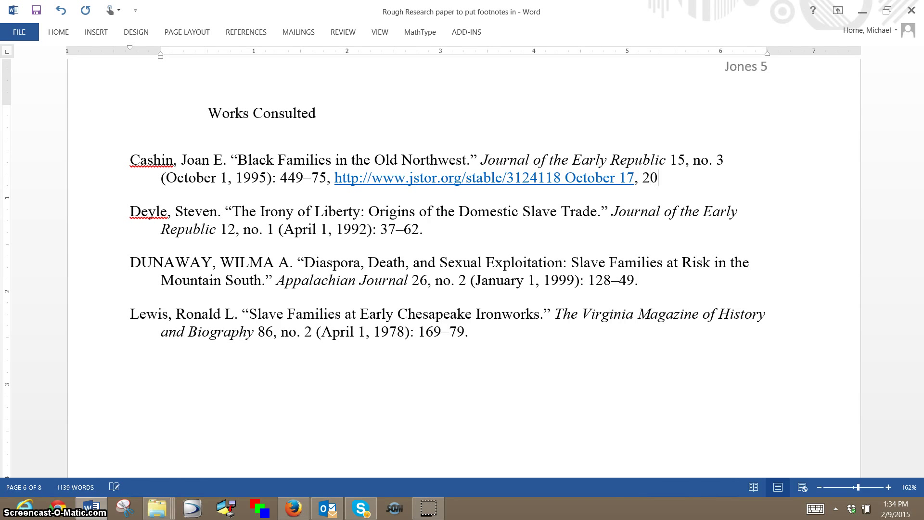
type("13.")
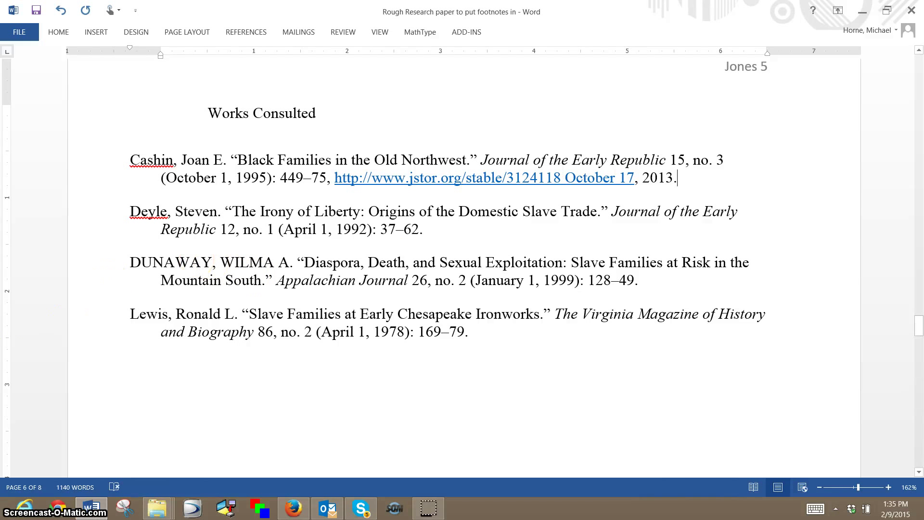
left_click(638, 178)
key("ctrl+shift+F9")
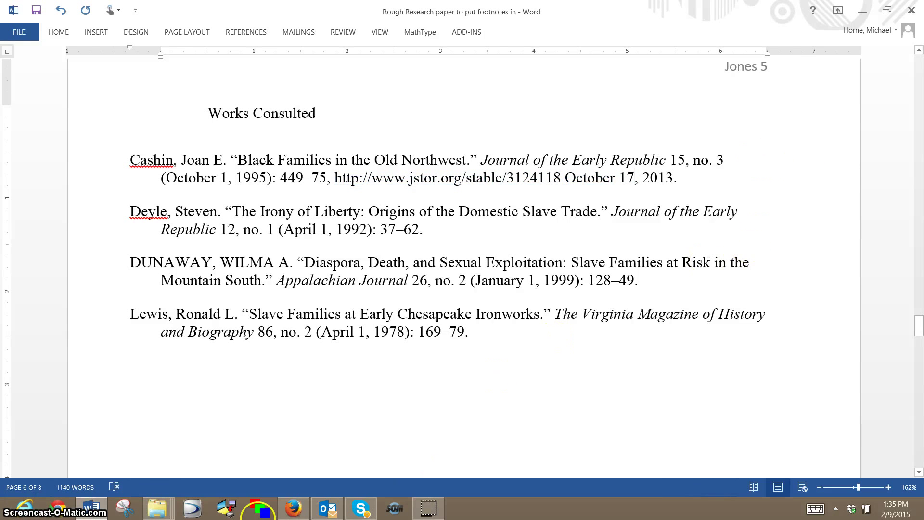
- After checking the footnote example, wrap the Cashin date as '(accessed October 17, 2013)'
left_click(294, 506)
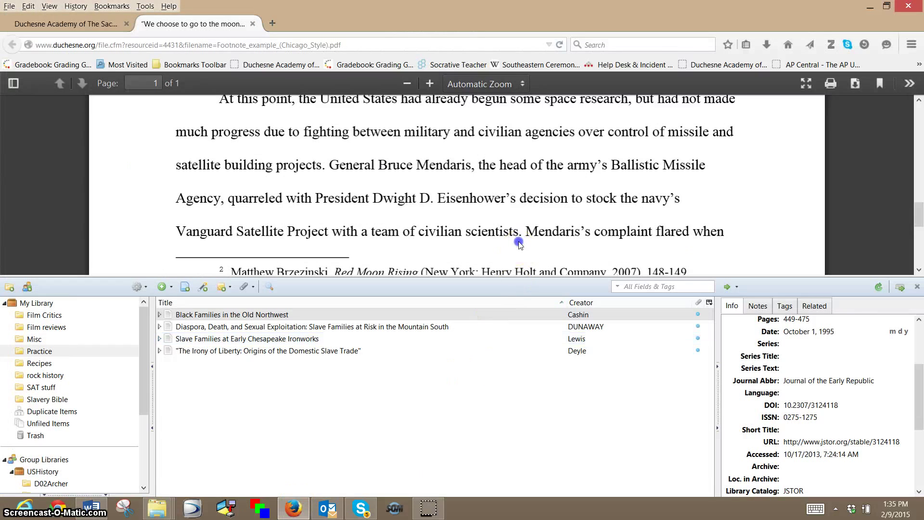
left_click(916, 287)
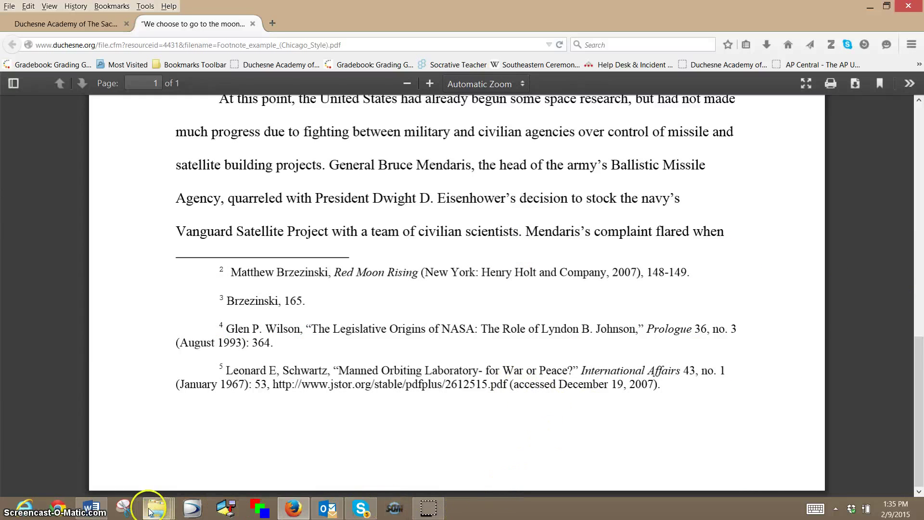
left_click(92, 508)
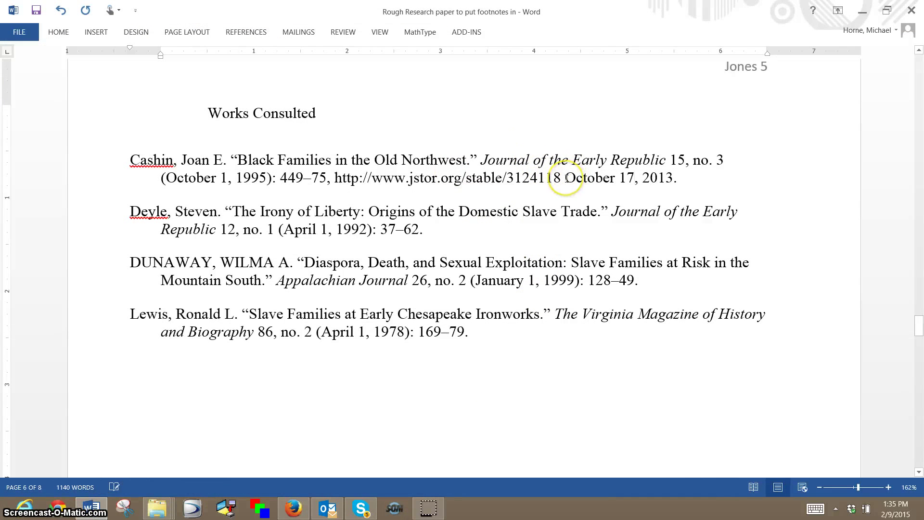
left_click(566, 178)
type("( acc")
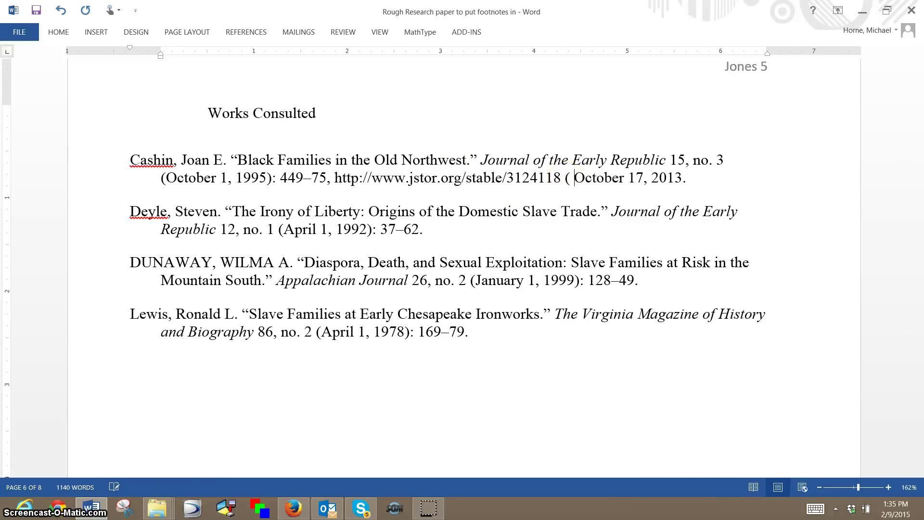
type("es")
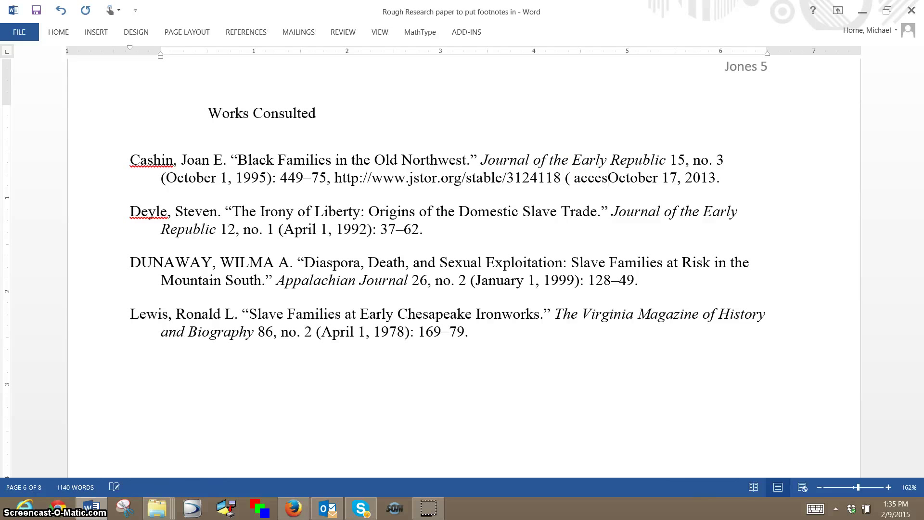
type("ed")
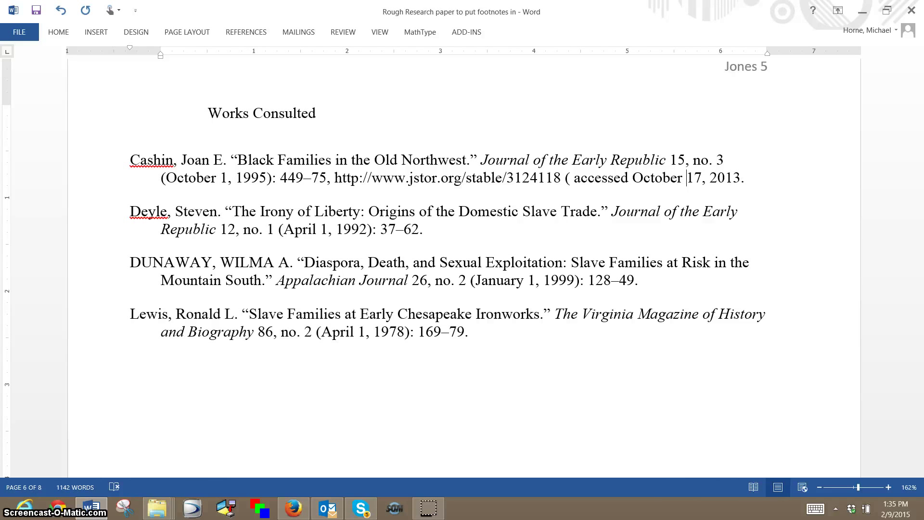
left_click(716, 178)
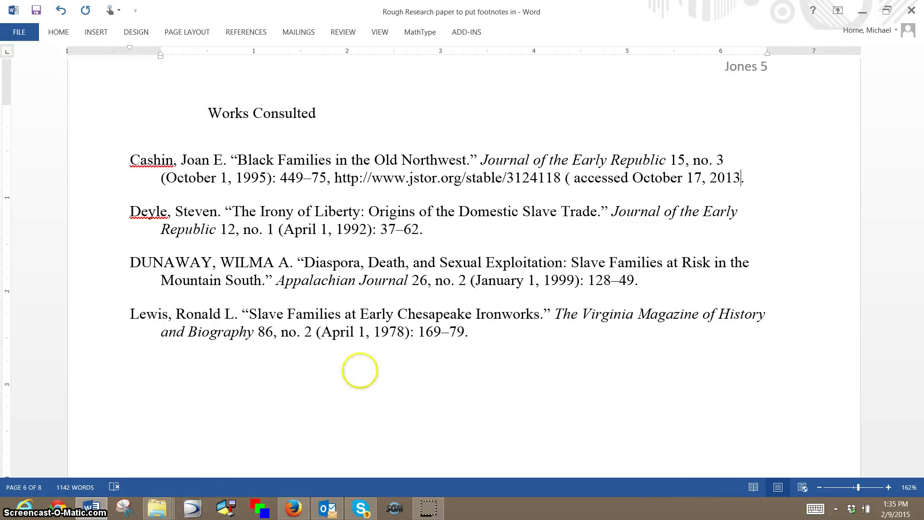
key("Right")
key("Right")
type(")")
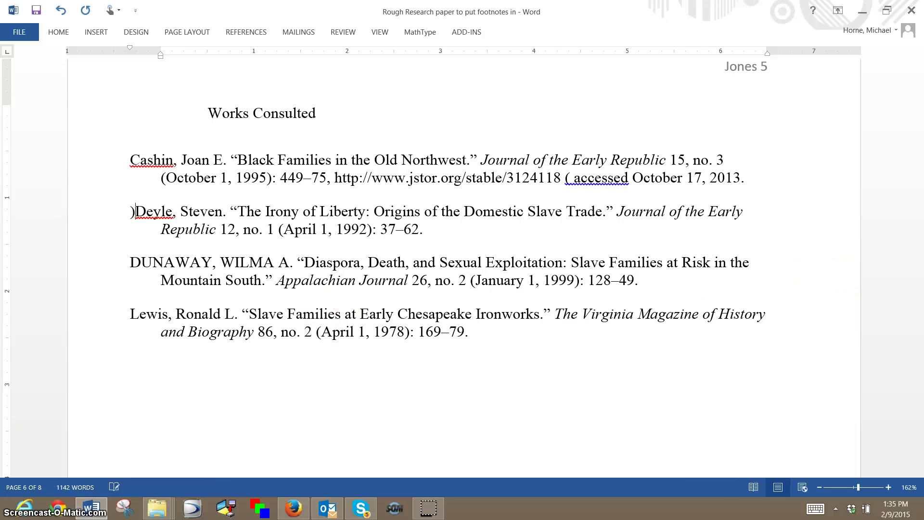
- Recheck the example, then remove the space after '(' and the stray parenthesis before the Deyle entry
left_click(294, 506)
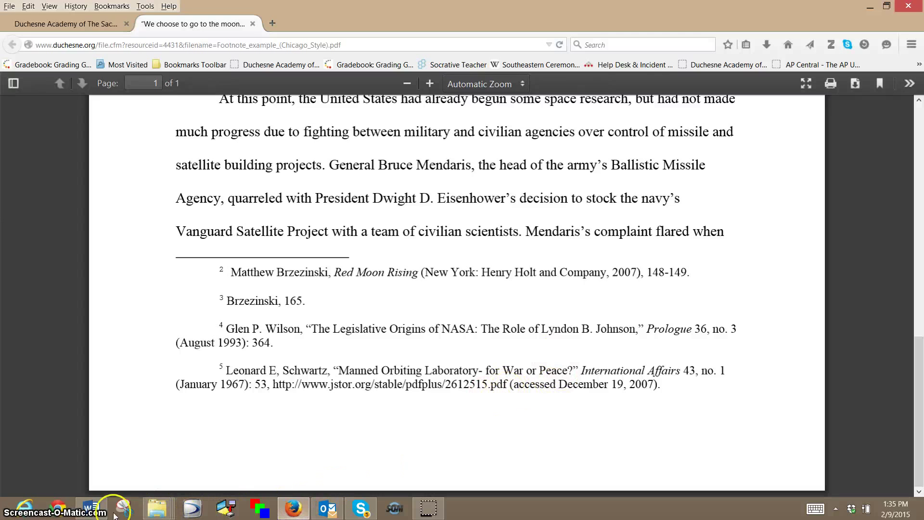
left_click(90, 509)
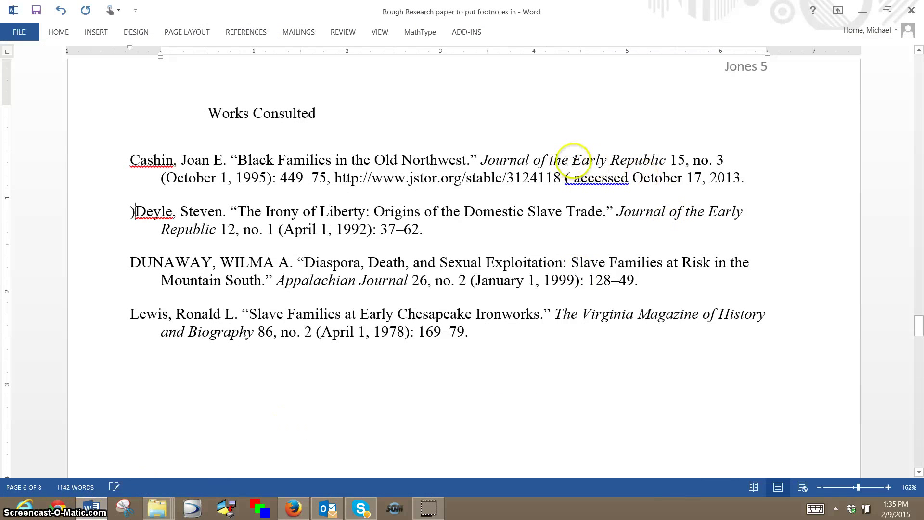
left_click(574, 177)
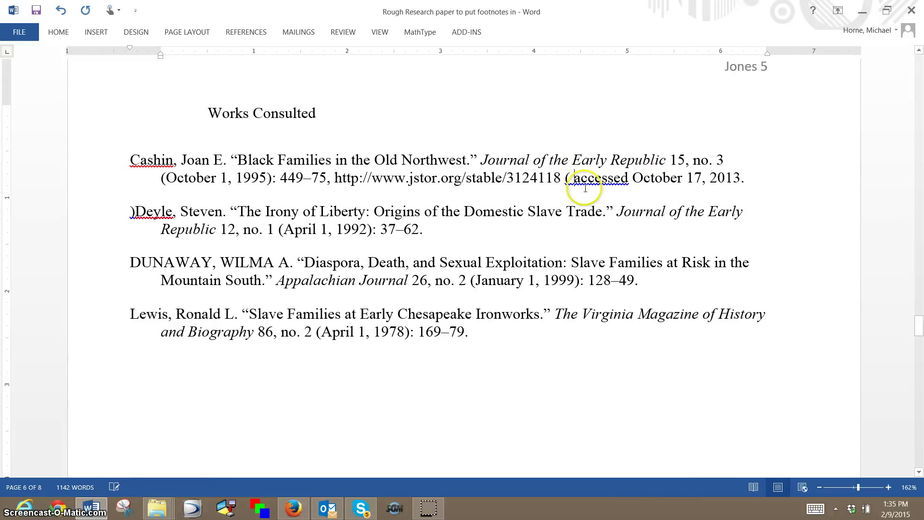
key("BackSpace")
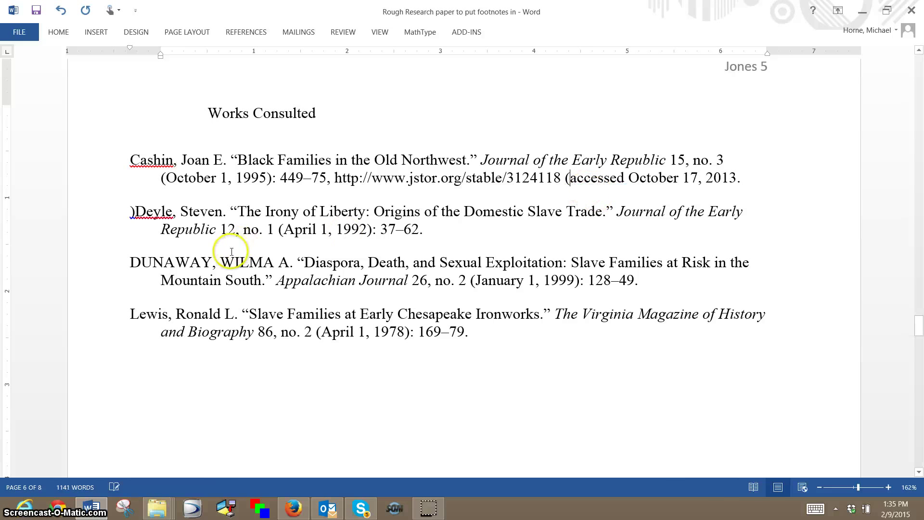
left_click(135, 212)
key("BackSpace")
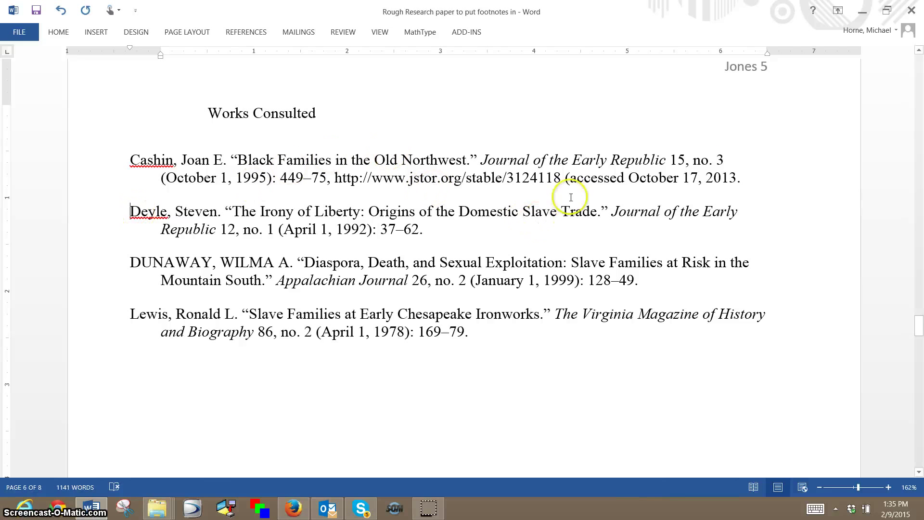
left_click(737, 178)
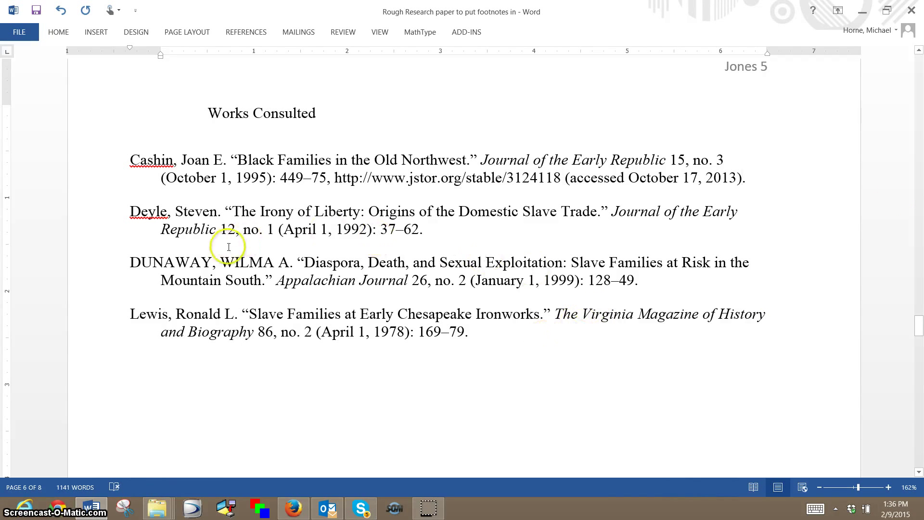
- Center the Works Consulted heading from the Home tab, then collapse the ribbon with Ctrl+F1
left_click_drag(273, 265, 163, 260)
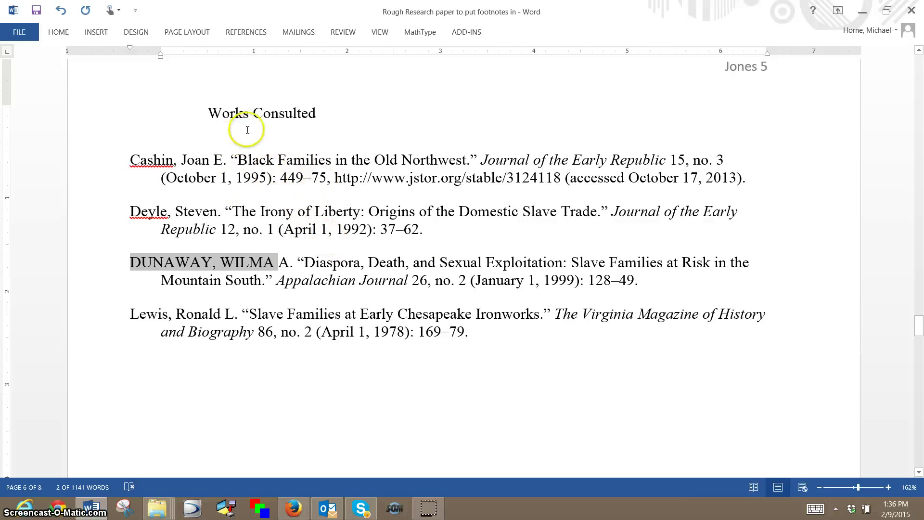
left_click(253, 114)
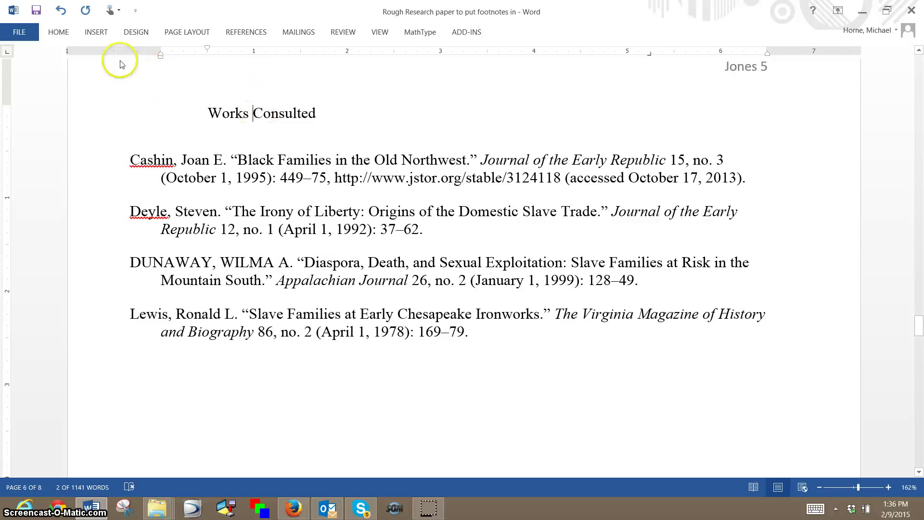
left_click(61, 33)
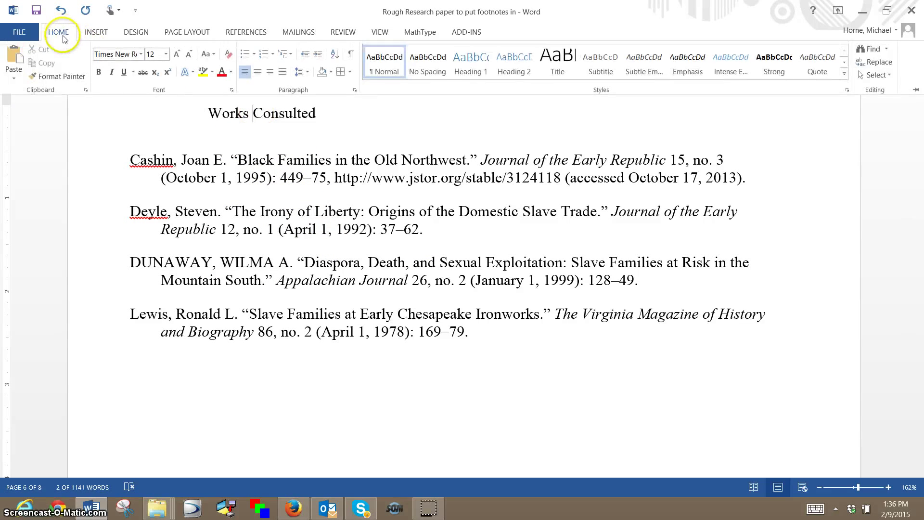
left_click(258, 76)
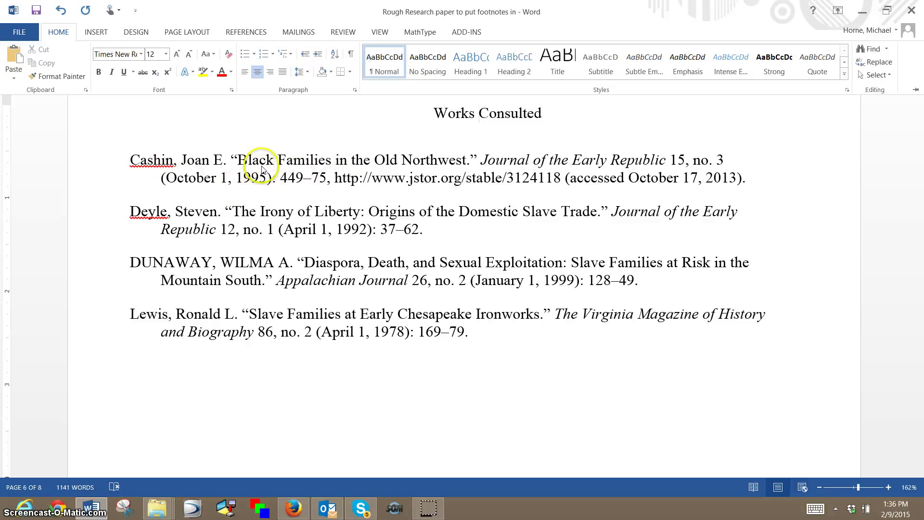
key("ctrl+F1")
- Put a page break before Works Consulted, then remove an accidental extra break and stray letters
left_click(436, 115)
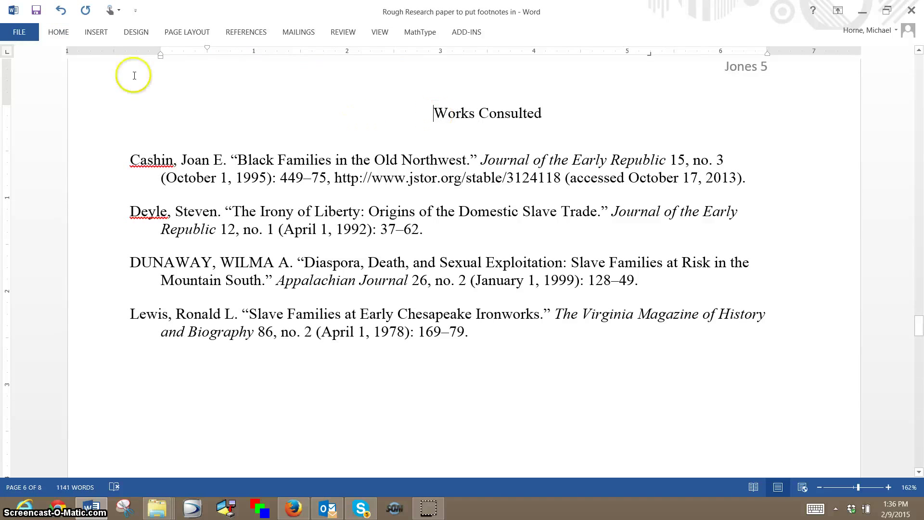
left_click(102, 38)
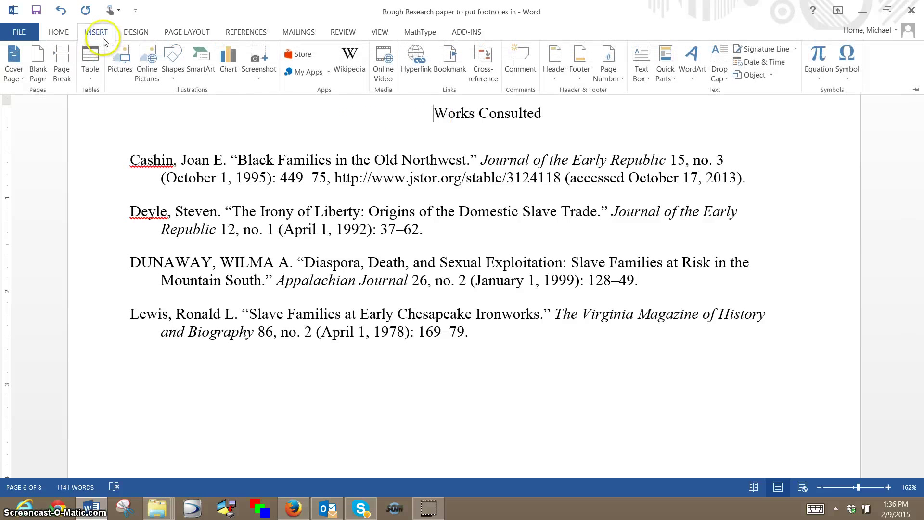
left_click(55, 68)
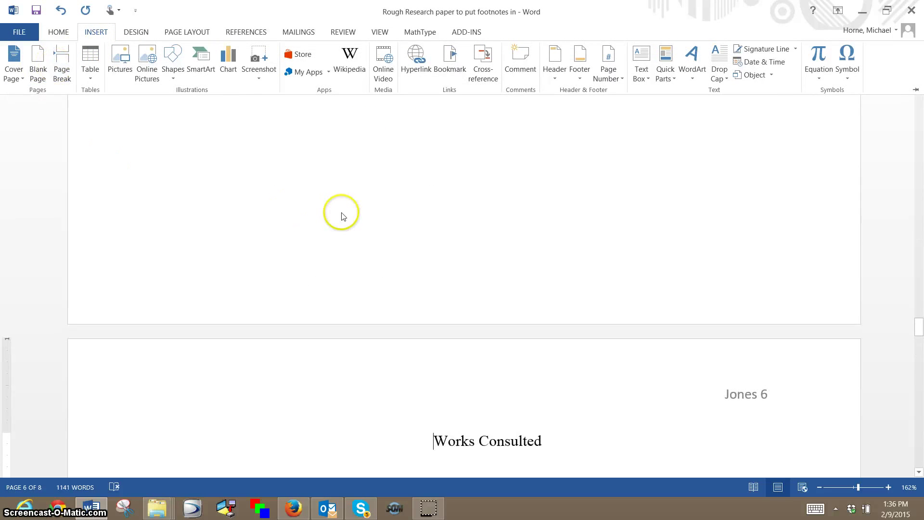
scroll(478, 189, "up", 5)
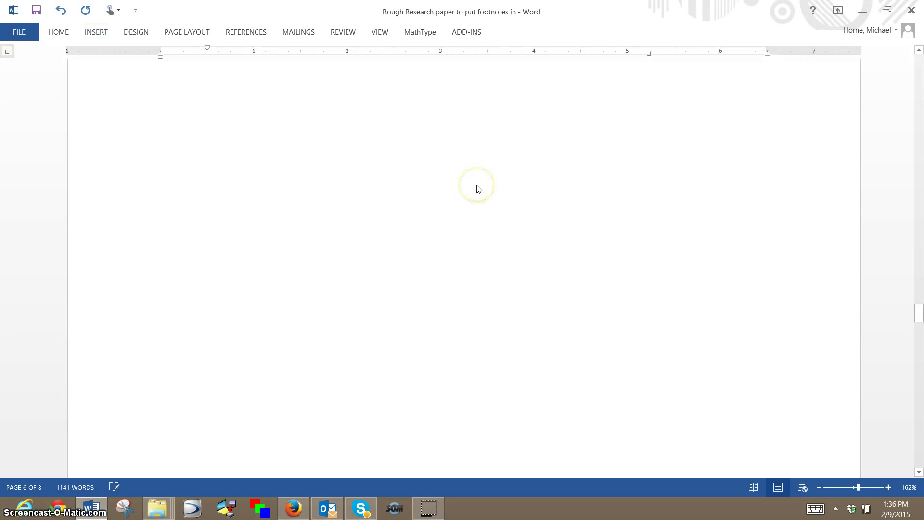
scroll(477, 188, "up", 5)
scroll(451, 204, "down", 4)
left_click(484, 264)
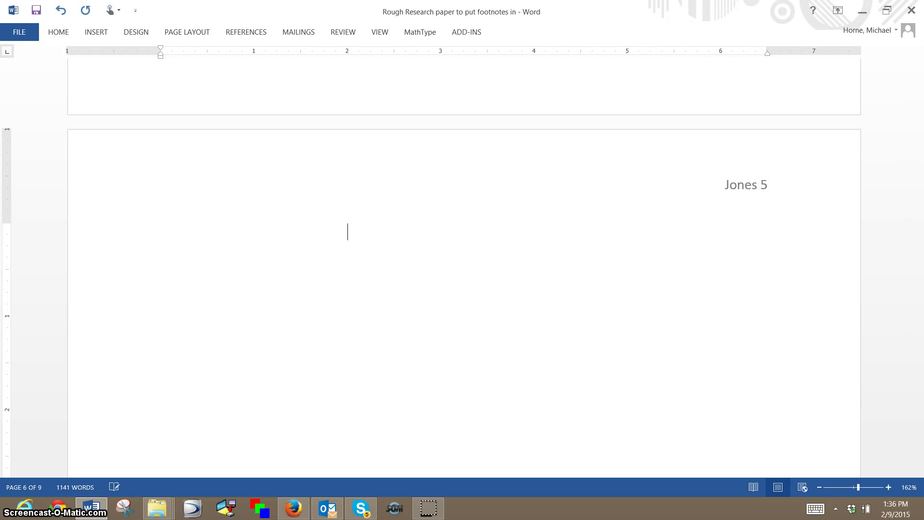
key("ctrl+Return")
type("Wor")
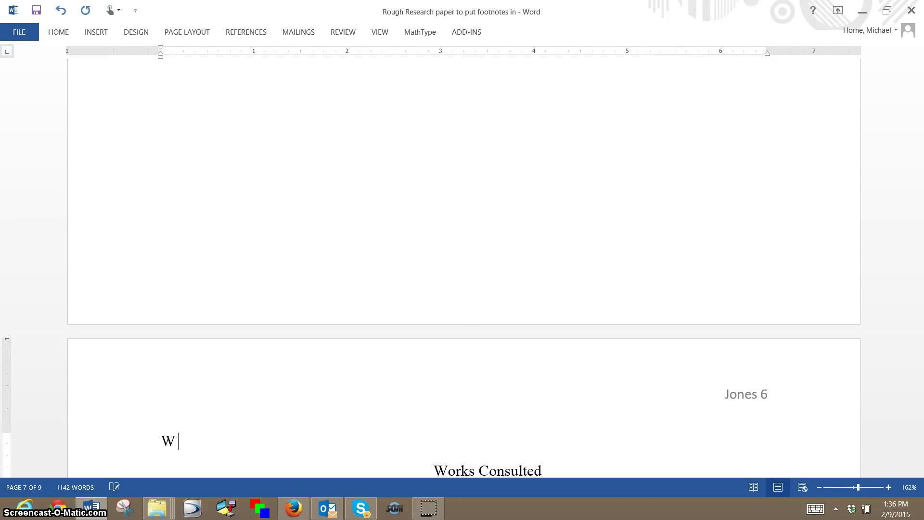
key("BackSpace")
key("BackSpace")
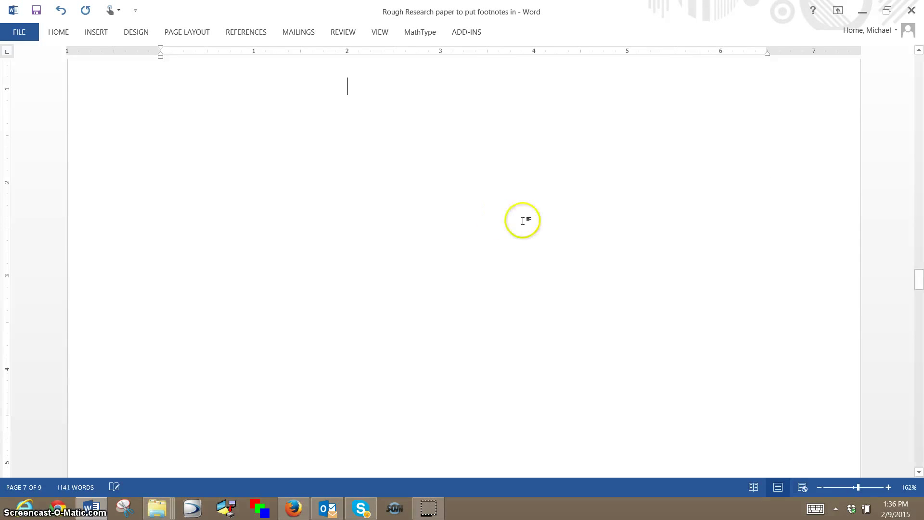
- Turn on Show/Hide ¶ so paragraph marks and page breaks are visible
scroll(524, 221, "up", 5)
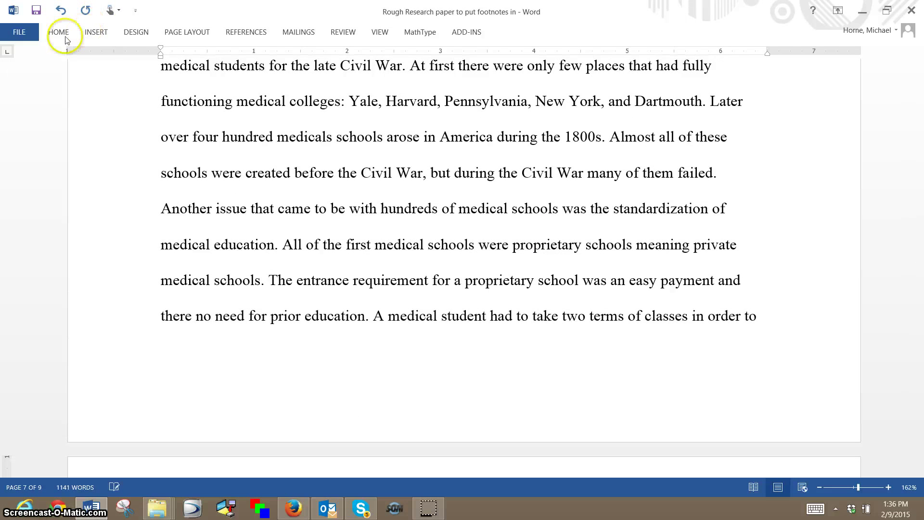
left_click(65, 34)
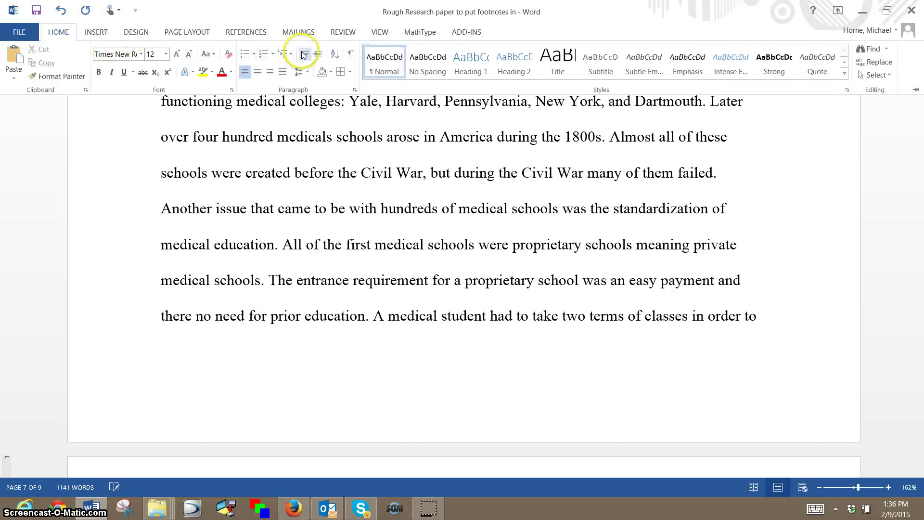
left_click(348, 54)
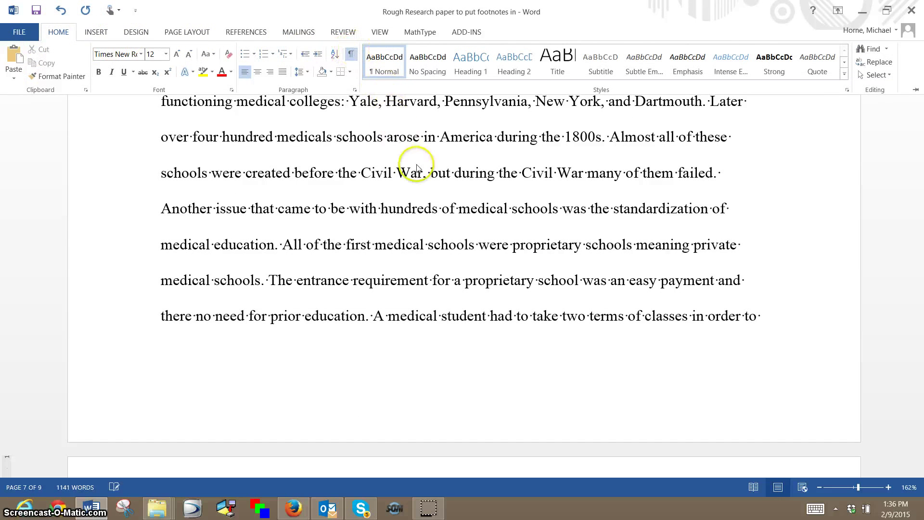
- Place the insertion point at the page break after 'style teaching.'
left_click(495, 259)
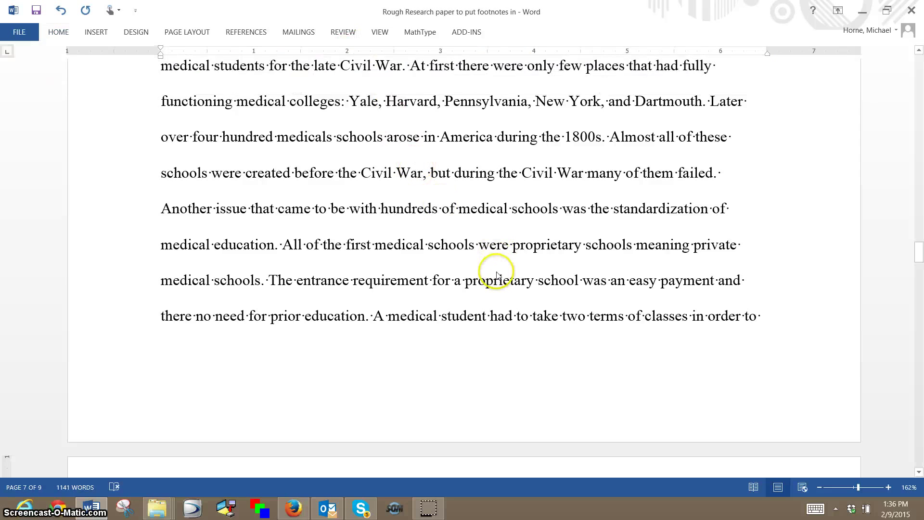
scroll(495, 262, "down", 5)
scroll(494, 262, "down", 20)
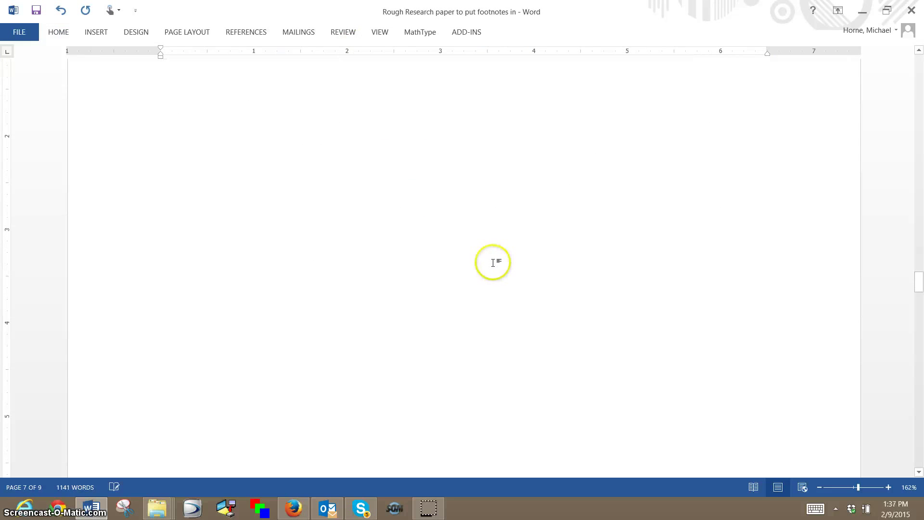
scroll(492, 262, "down", 6)
scroll(492, 262, "up", 10)
scroll(491, 262, "up", 5)
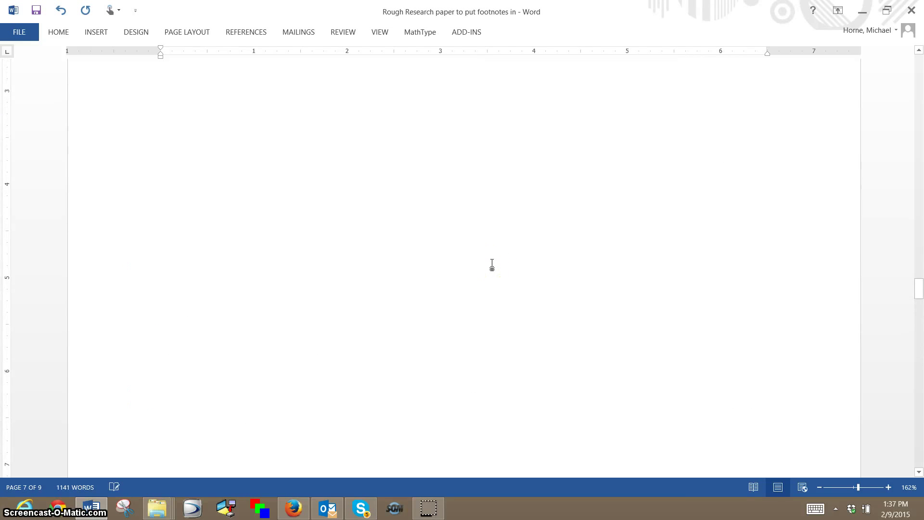
scroll(491, 264, "up", 6)
left_click(352, 155)
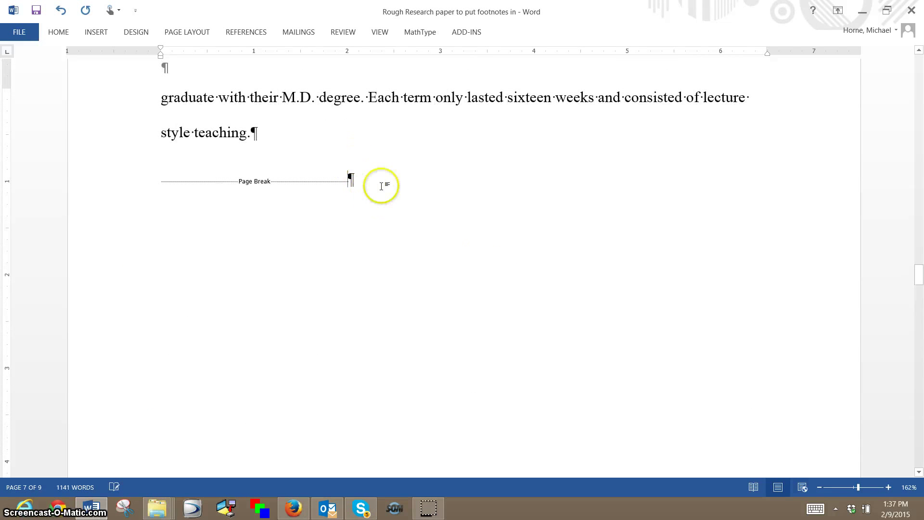
- Insert a page break to create a new page before Works Consulted
left_click(96, 32)
left_click(61, 65)
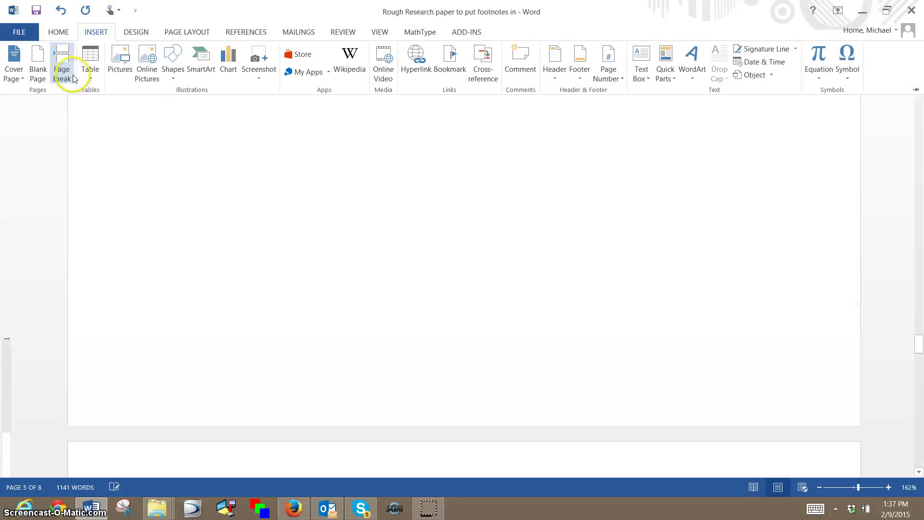
left_click(330, 145)
scroll(330, 145, "up", 3)
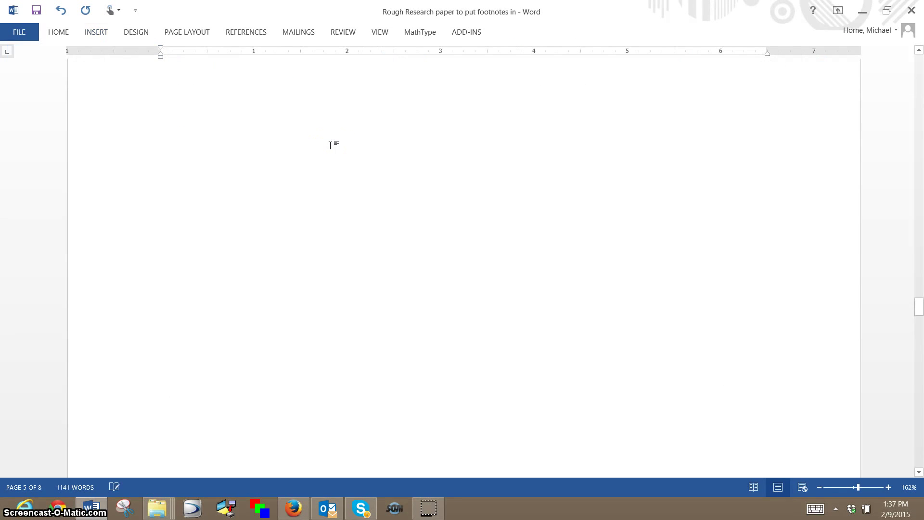
scroll(330, 146, "up", 5)
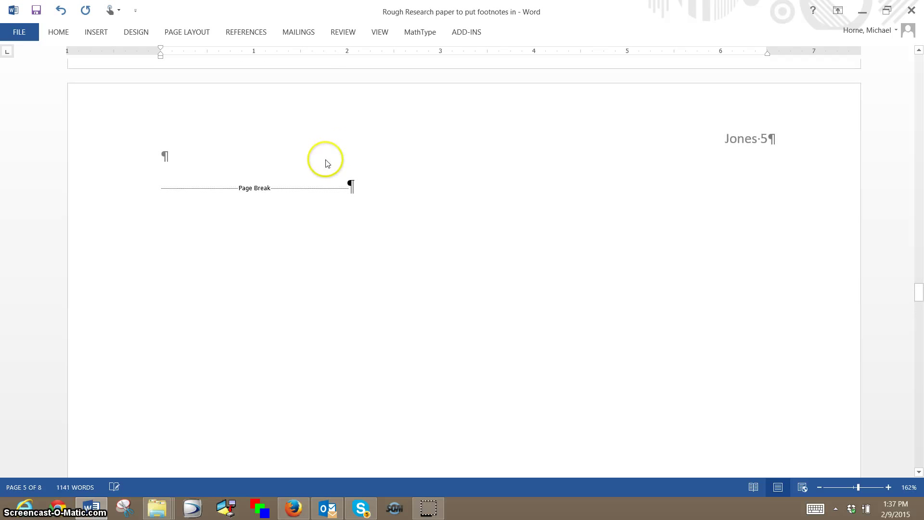
- Type the heading 'Works Cited' at the top of the new page
left_click(179, 162)
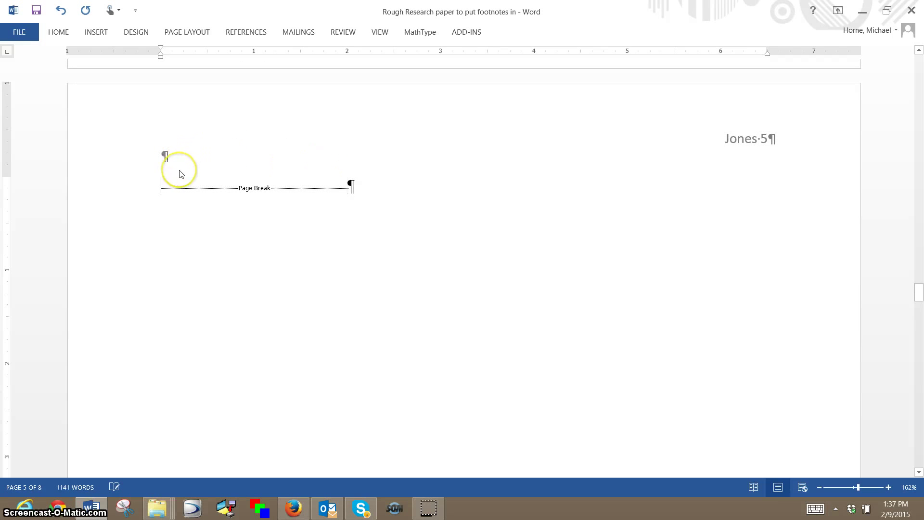
type("Wor")
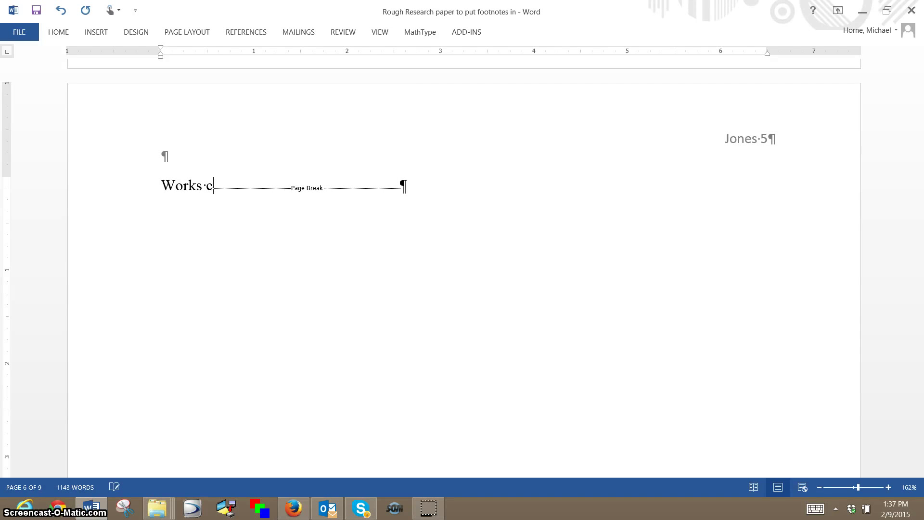
type("ks c")
key("BackSpace")
type("Cited")
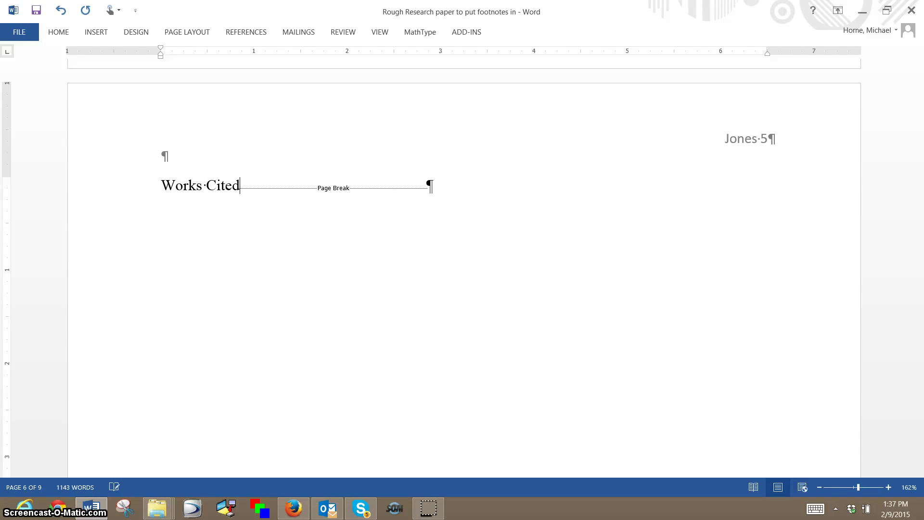
key("Return")
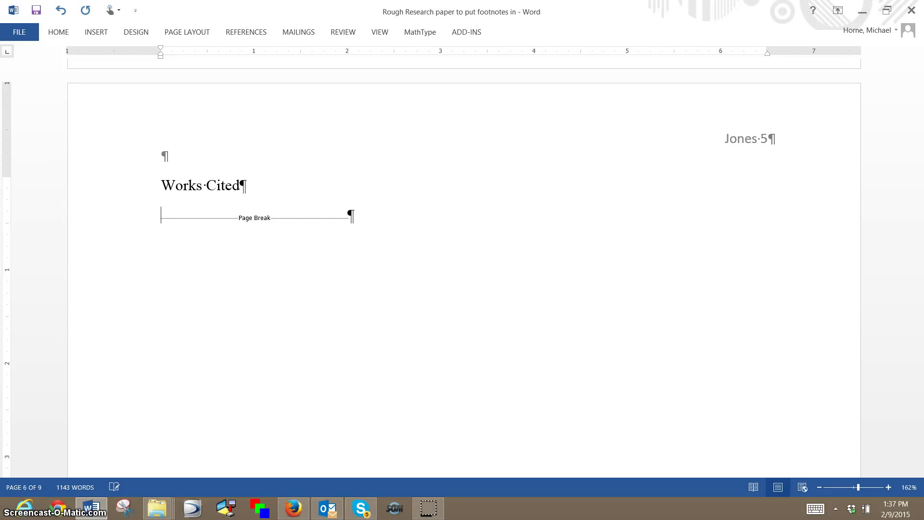
- Center the Works Cited heading
left_click(188, 186)
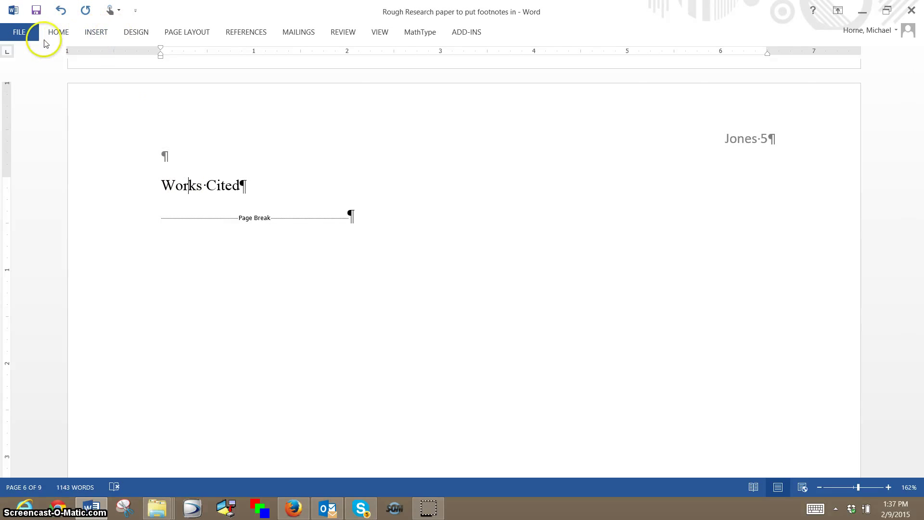
left_click(56, 32)
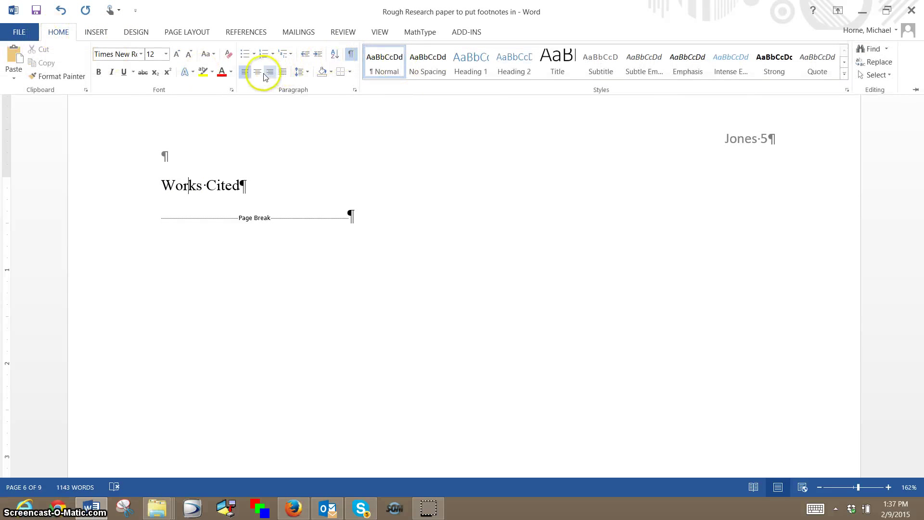
left_click(259, 72)
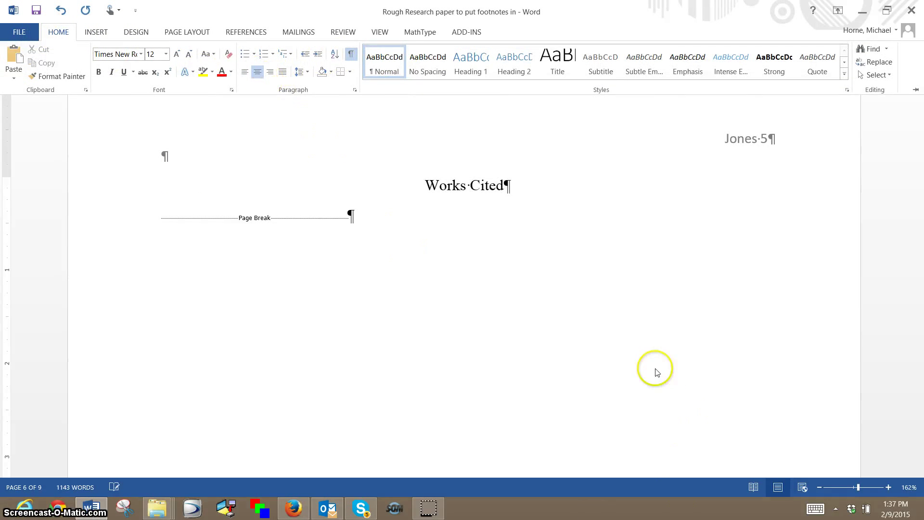
scroll(657, 372, "down", 10)
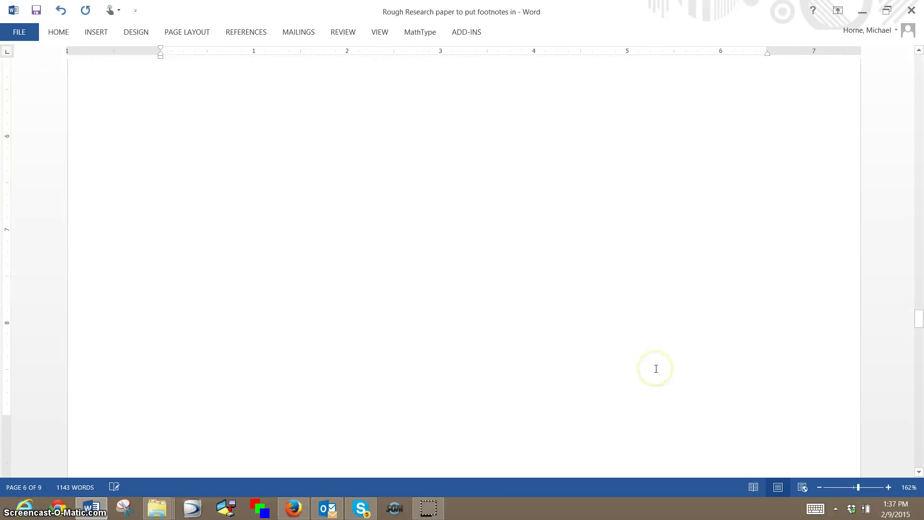
- Cut the Lewis 'Slave Families at Early Chesapeake Ironworks' entry and paste it under Works Cited
scroll(656, 369, "down", 12)
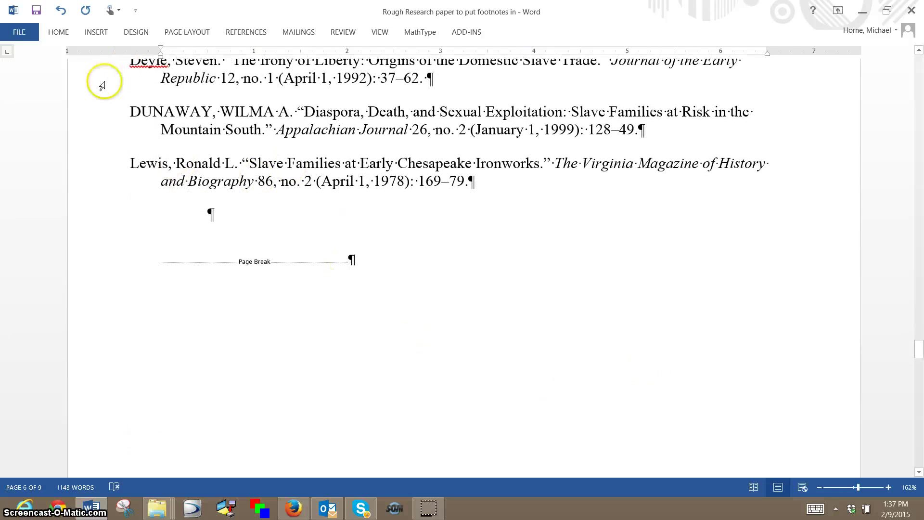
left_click_drag(123, 166, 383, 150)
left_click_drag(439, 159, 450, 183)
key("ctrl+c")
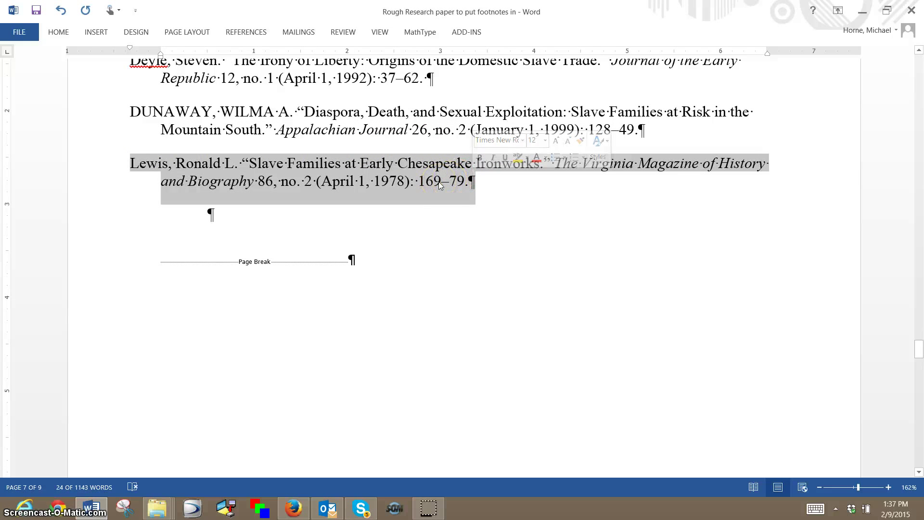
key("Delete")
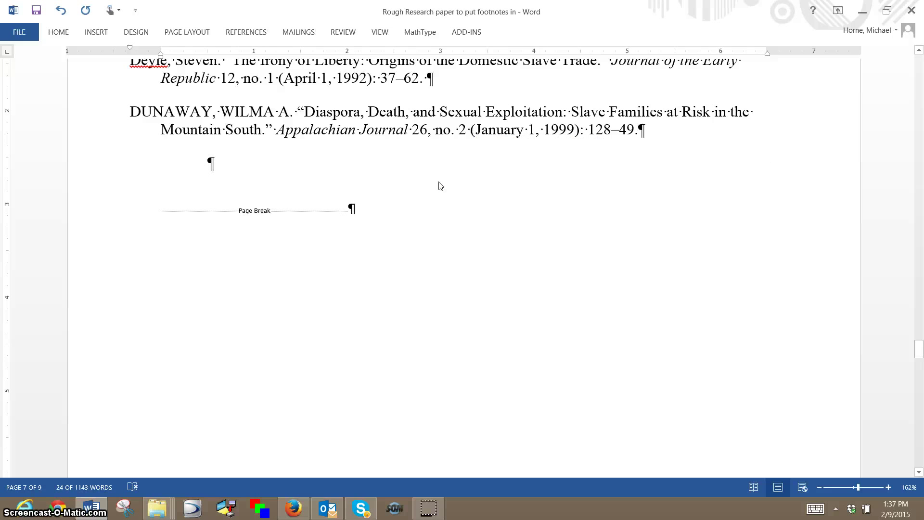
key("Delete")
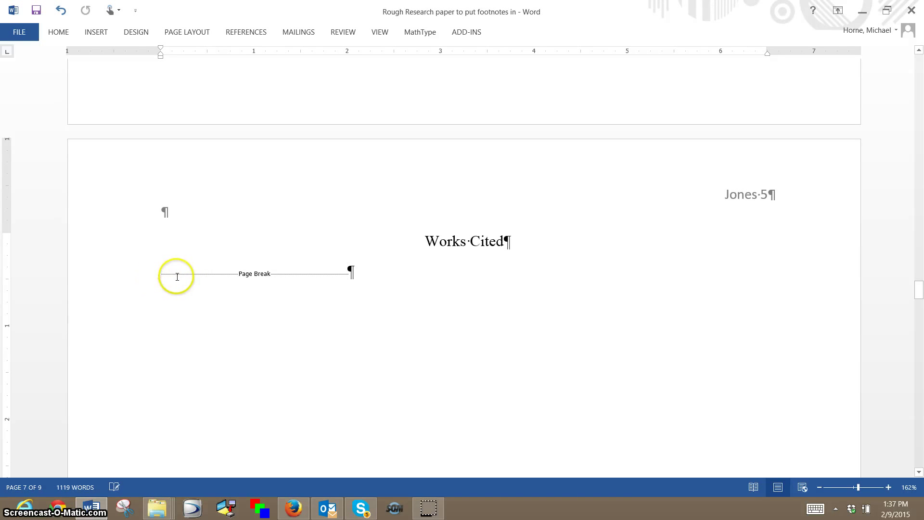
key("ctrl+v")
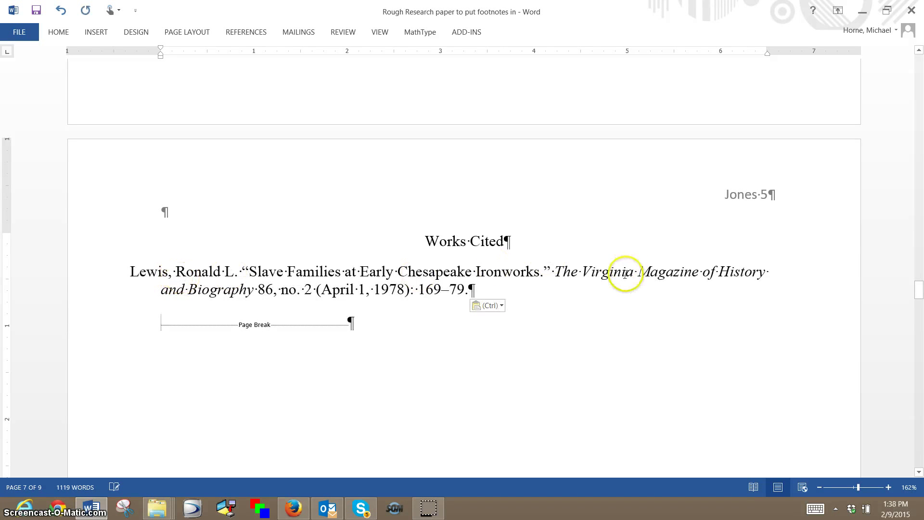